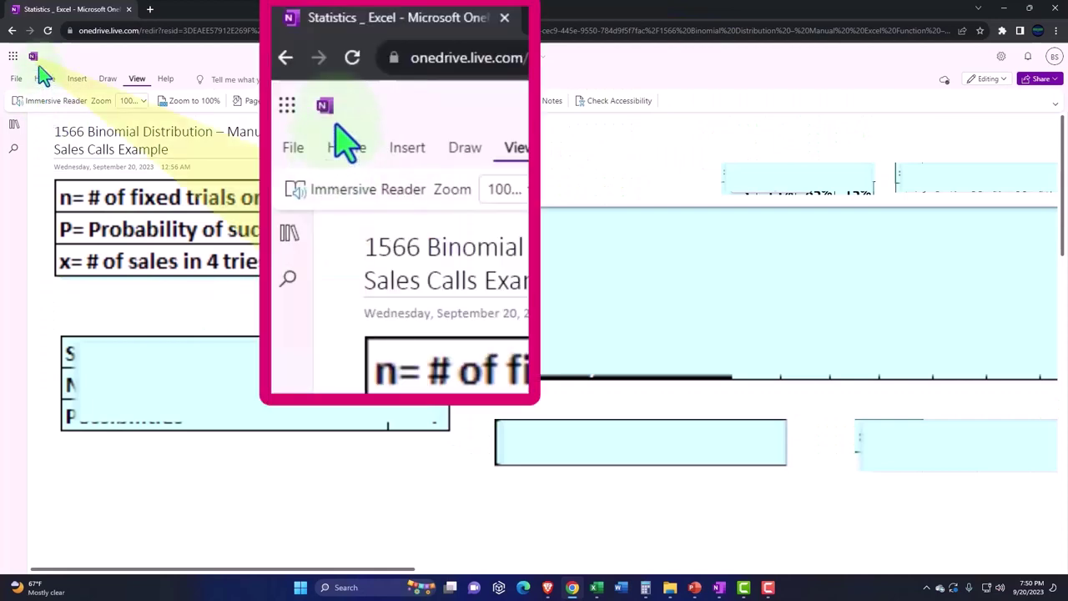
# Show the Statistics _ Excel notebook's sections and pages beside the 1566 Binomial Distribution page
pyautogui.click(14, 125)
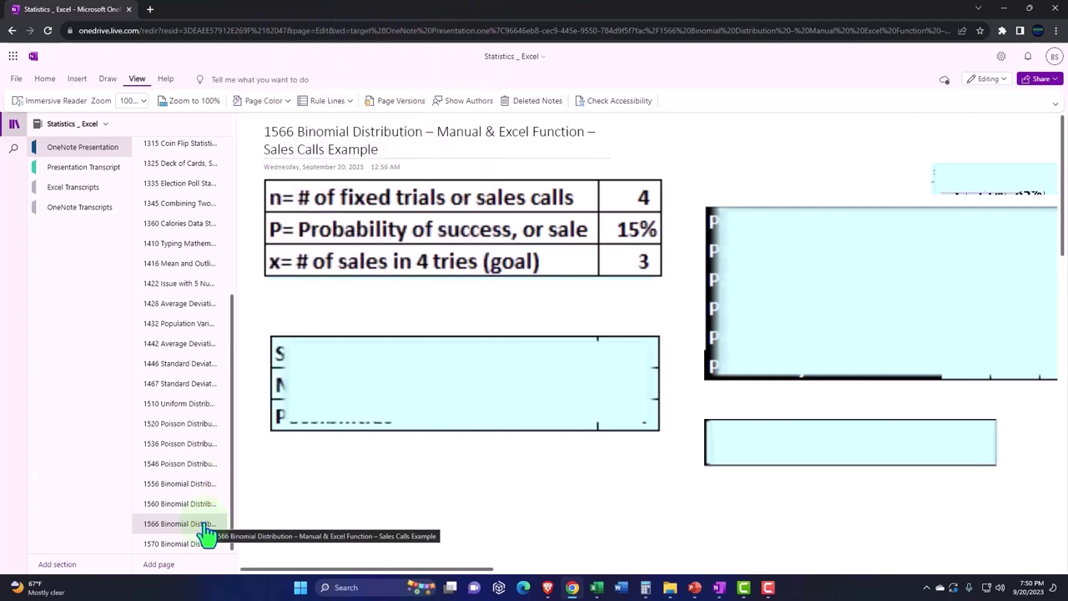
# Read the 1120 Getting a Picture transcript in Immersive Reader, translated into Spanish (Mexico)
pyautogui.click(89, 169)
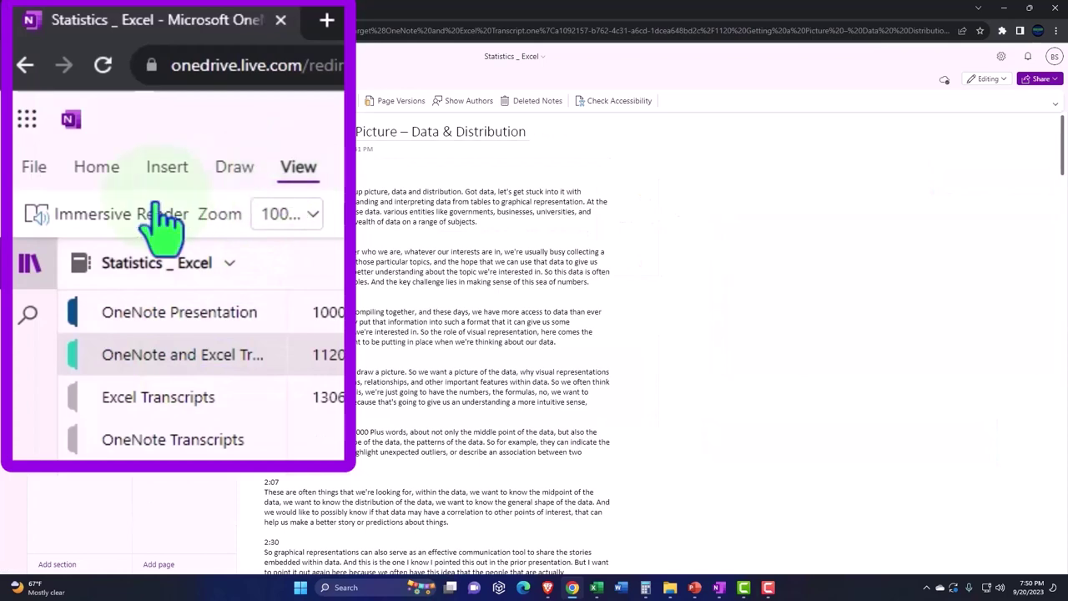
pyautogui.click(56, 101)
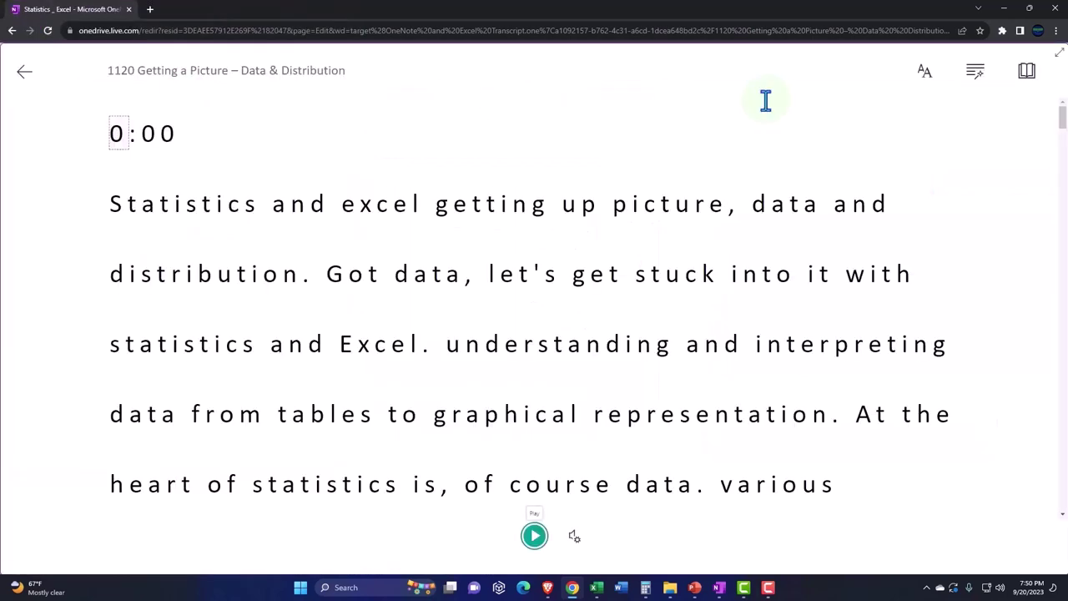
pyautogui.click(1025, 77)
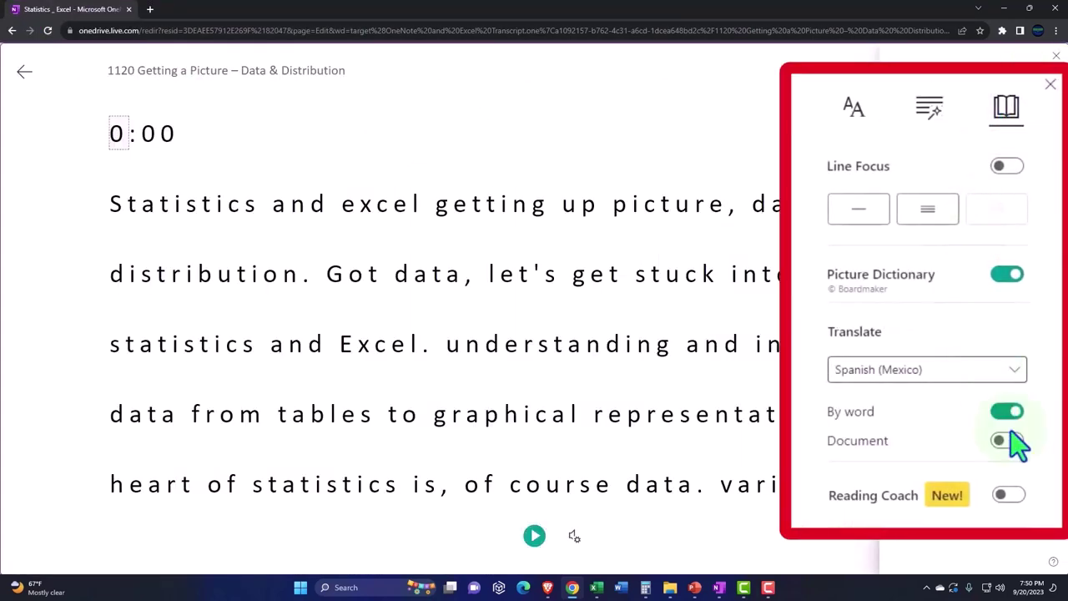
pyautogui.click(1009, 441)
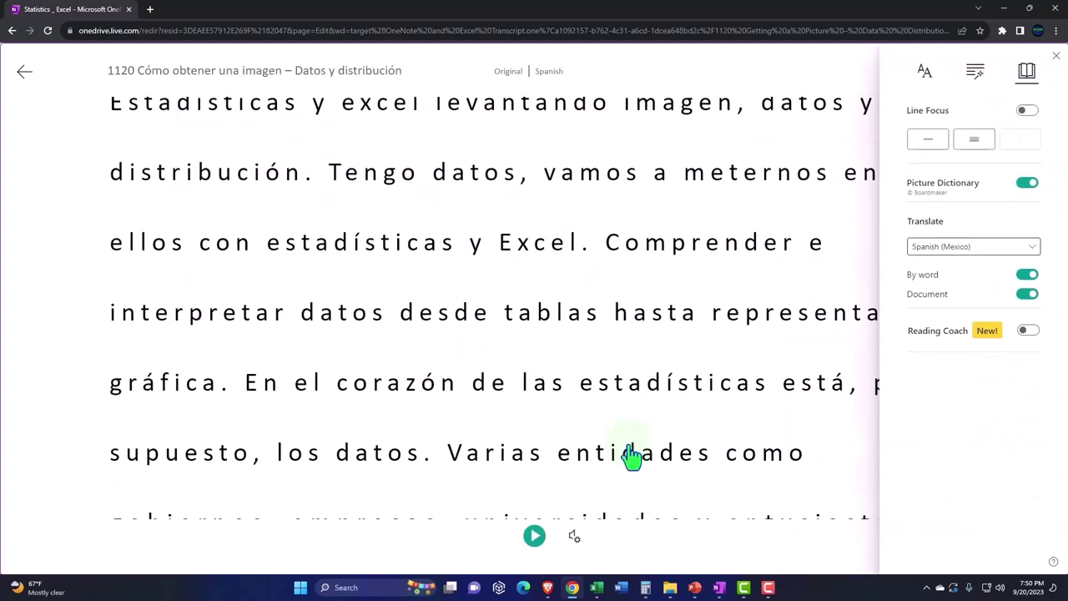
pyautogui.scroll(-7, 644, 465)
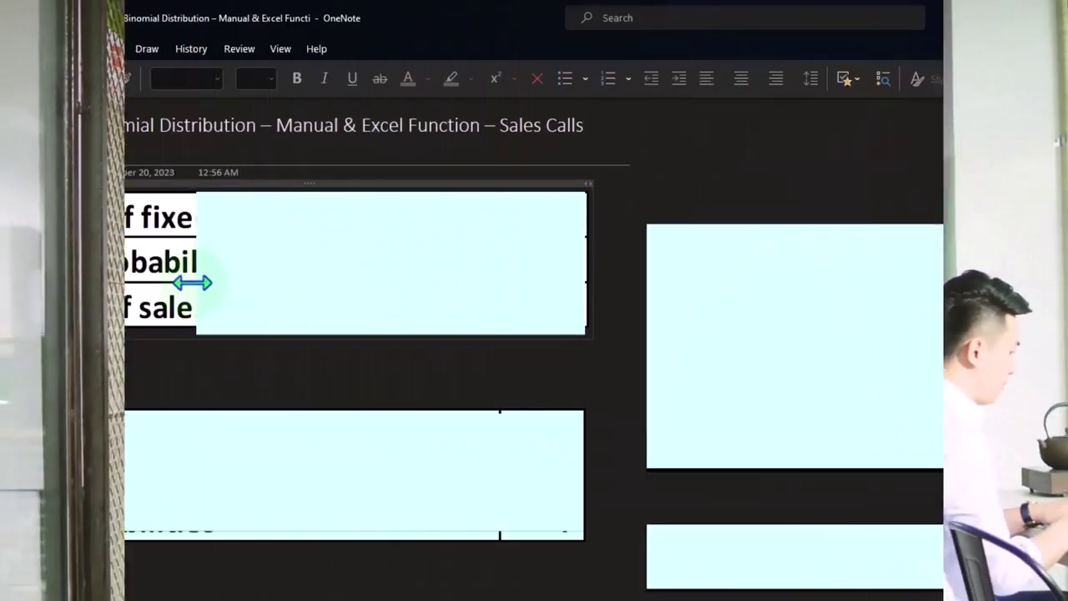
# Pull the light-blue cover's top edge down to expose the 15% probability and 3-sale goal rows
pyautogui.click(323, 286)
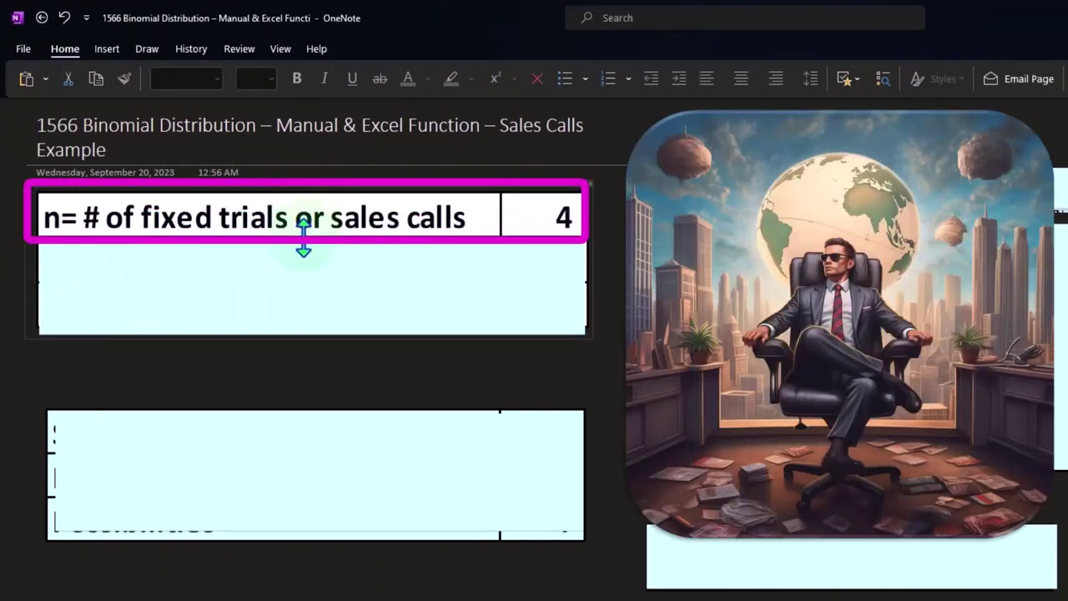
pyautogui.click(303, 240)
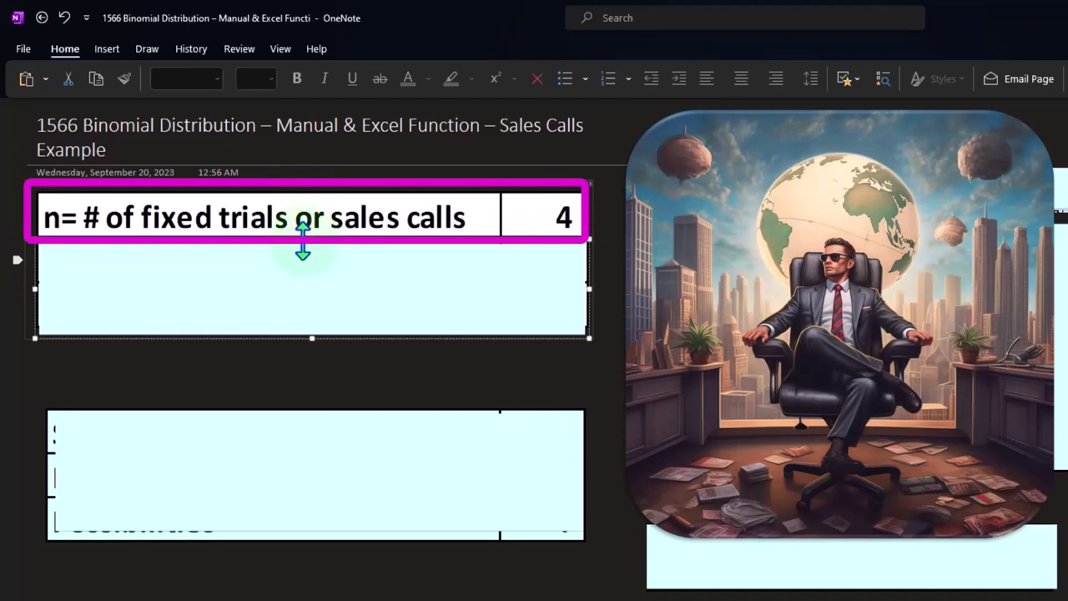
pyautogui.moveTo(303, 239); pyautogui.dragTo(301, 275)
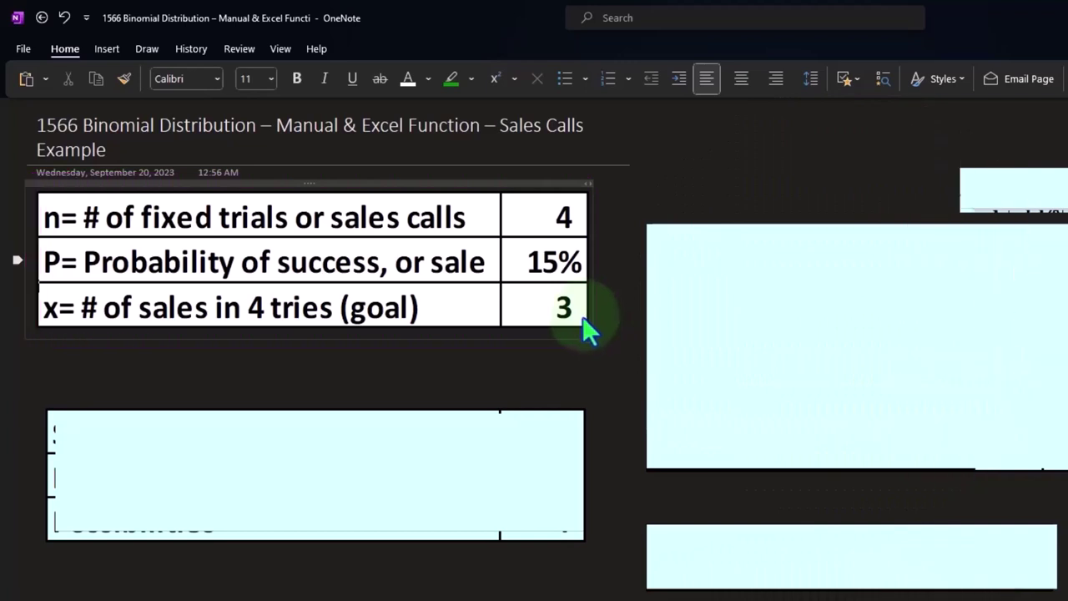
# Select the cover over the success table showing Sale (S), No Sale (NS) and 4 possibilities
pyautogui.click(393, 454)
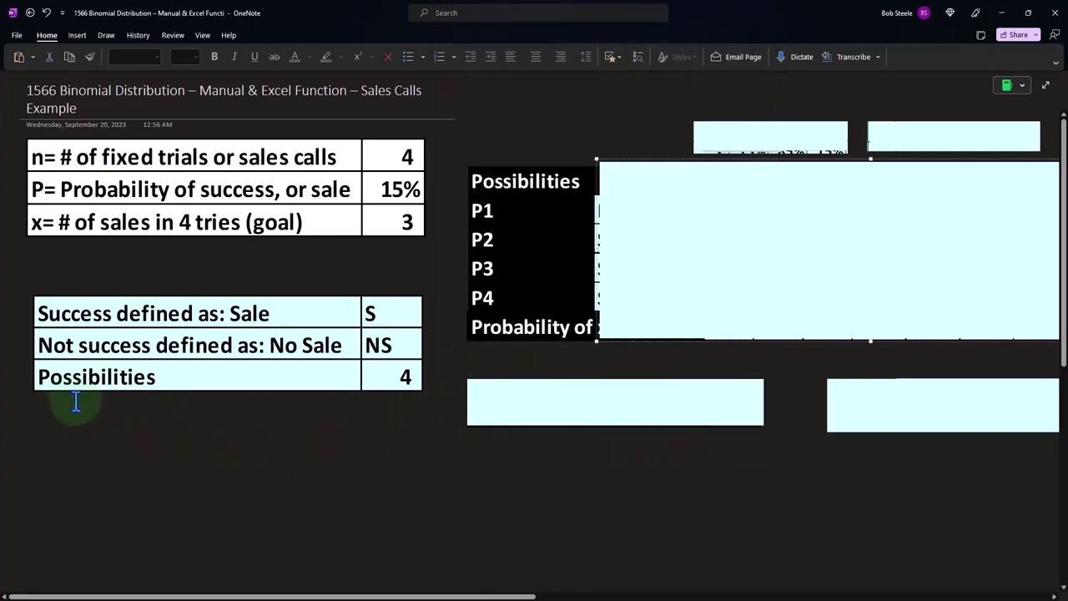
# Select the input table's note container holding the =COMBIN(B1,B3) formula and 1.15% result
pyautogui.click(510, 392)
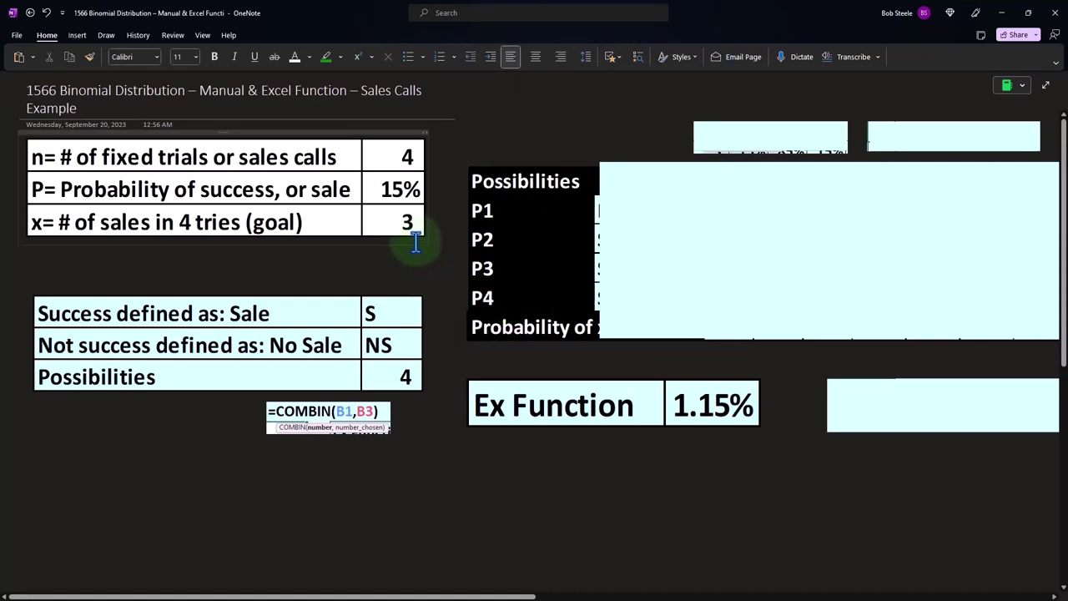
# Shrink the cyan cover to expose columns 1–4 of the P1–P4 NS/S grid
pyautogui.click(637, 239)
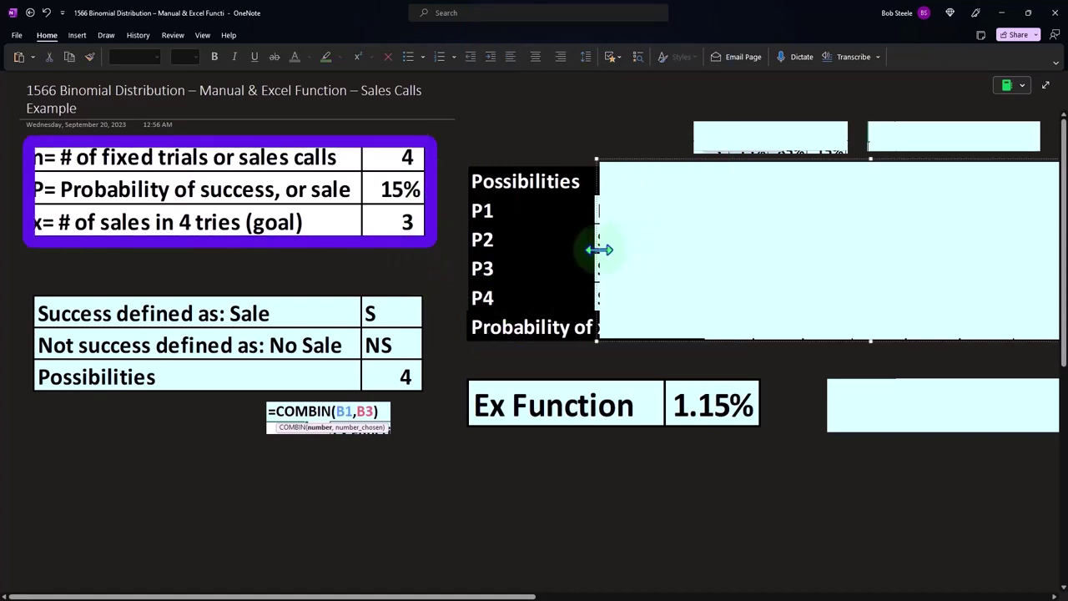
pyautogui.moveTo(596, 248)
pyautogui.mouseDown()
pyautogui.moveTo(821, 248)
pyautogui.moveTo(811, 247)
pyautogui.mouseUp()
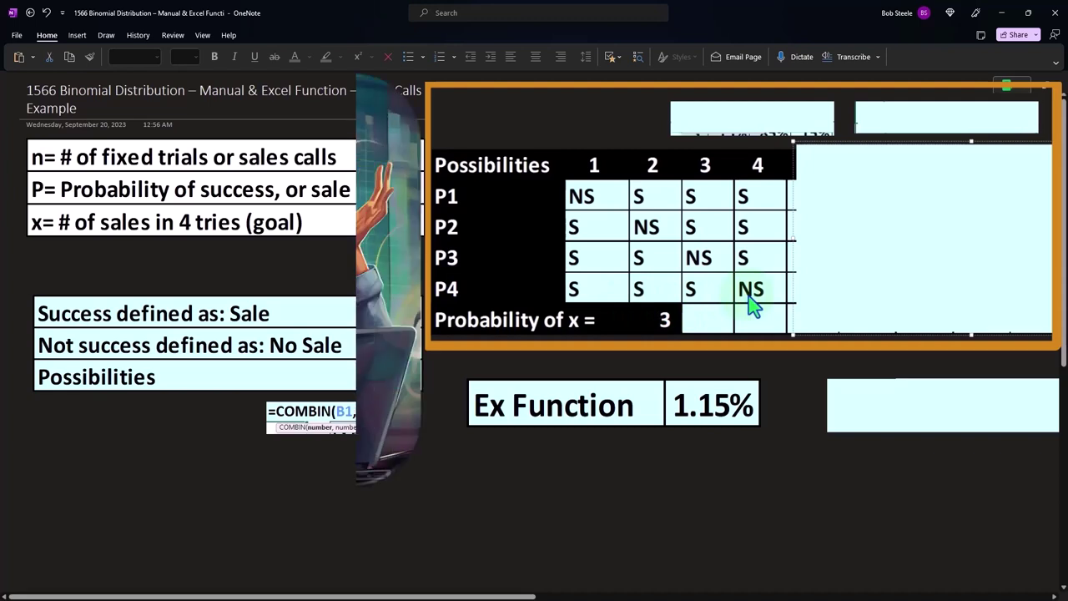
# Uncover the x column of 3s and delete the top cyan cover to reveal the COUNTIF formula
pyautogui.moveTo(794, 238); pyautogui.dragTo(842, 239)
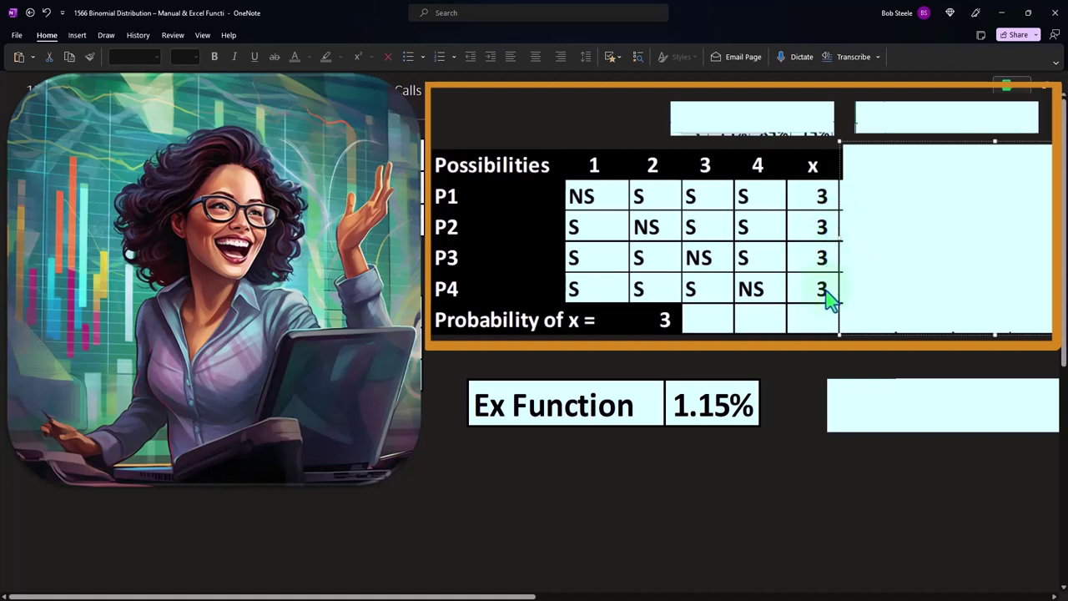
pyautogui.click(768, 125)
pyautogui.press('Delete')
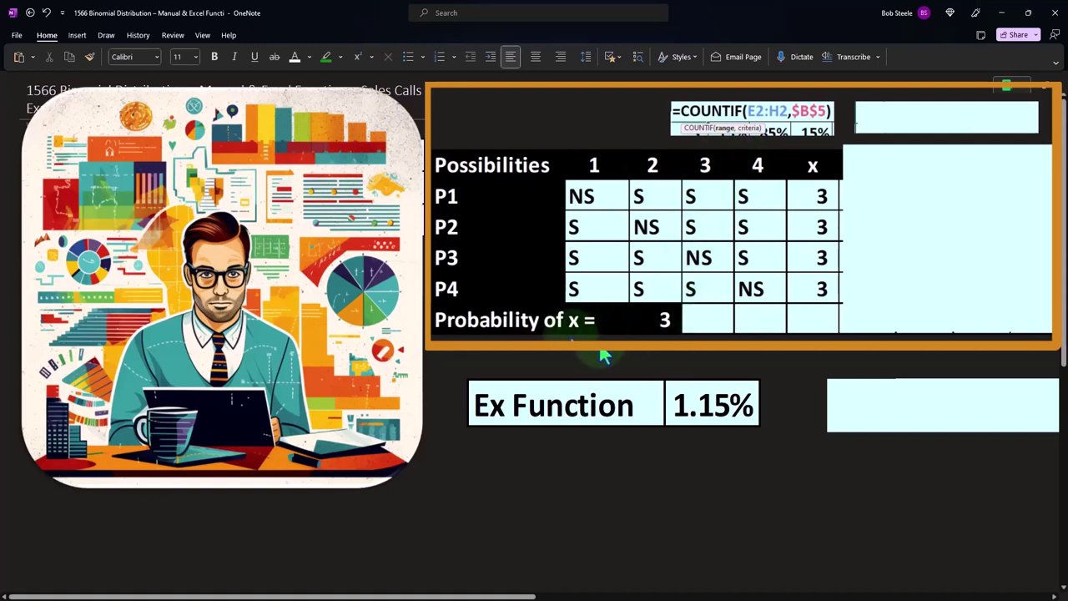
pyautogui.click(882, 232)
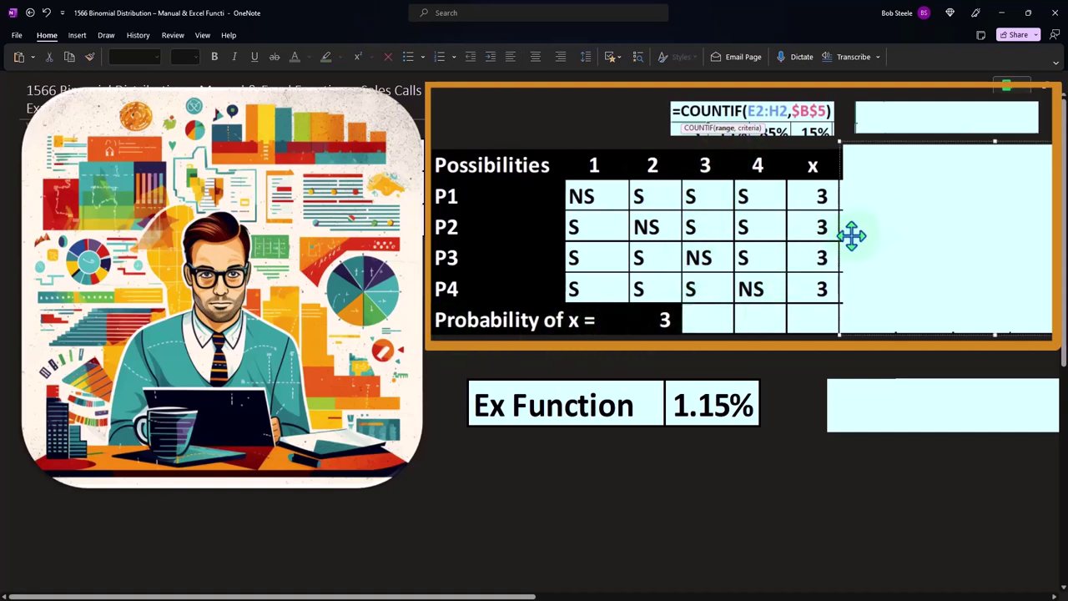
pyautogui.moveTo(852, 234)
pyautogui.mouseDown()
pyautogui.moveTo(898, 232)
pyautogui.moveTo(864, 234)
pyautogui.mouseUp()
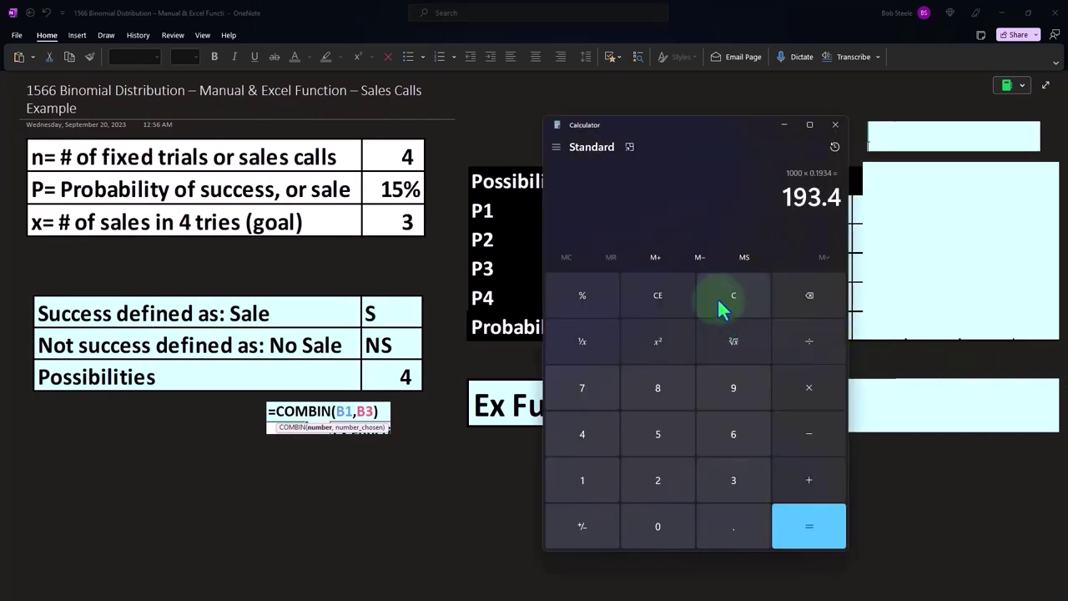
# Clear Calculator and float it in compact mode over the page's left tables
pyautogui.click(734, 296)
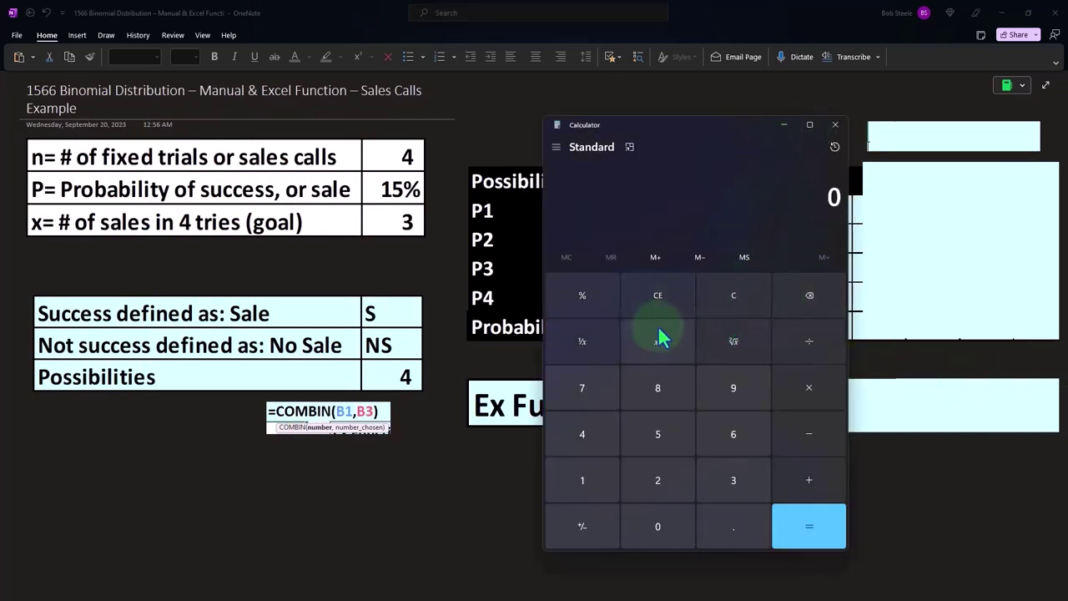
pyautogui.click(809, 125)
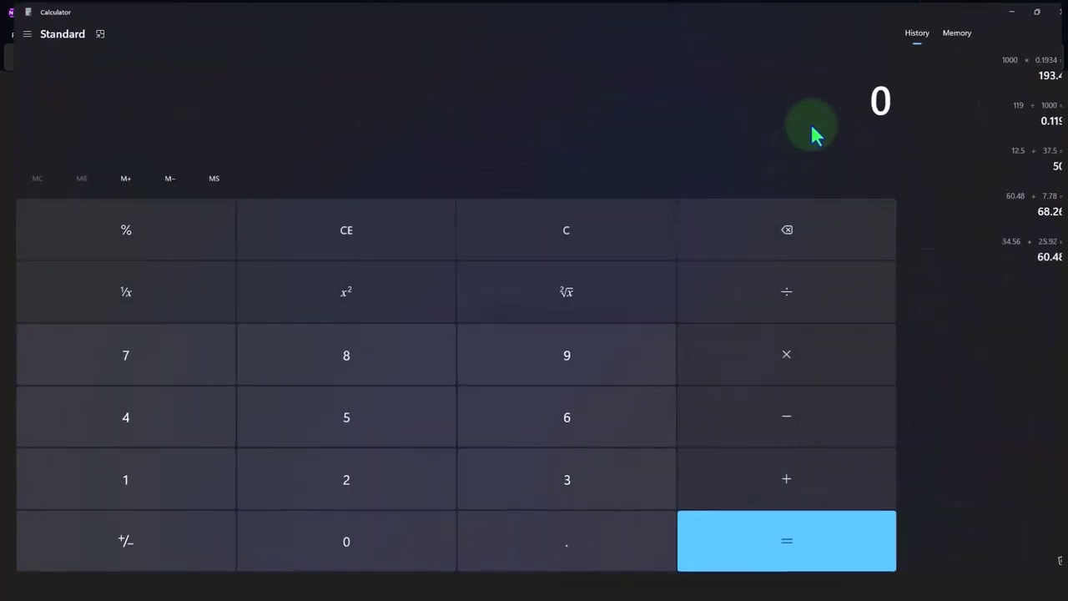
pyautogui.click(1029, 9)
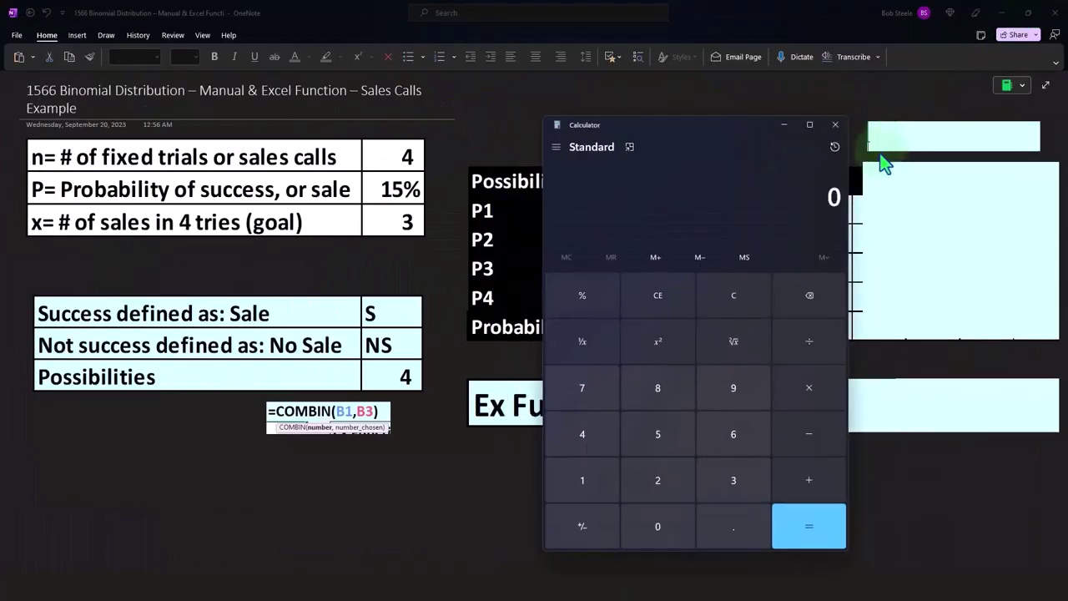
pyautogui.click(631, 148)
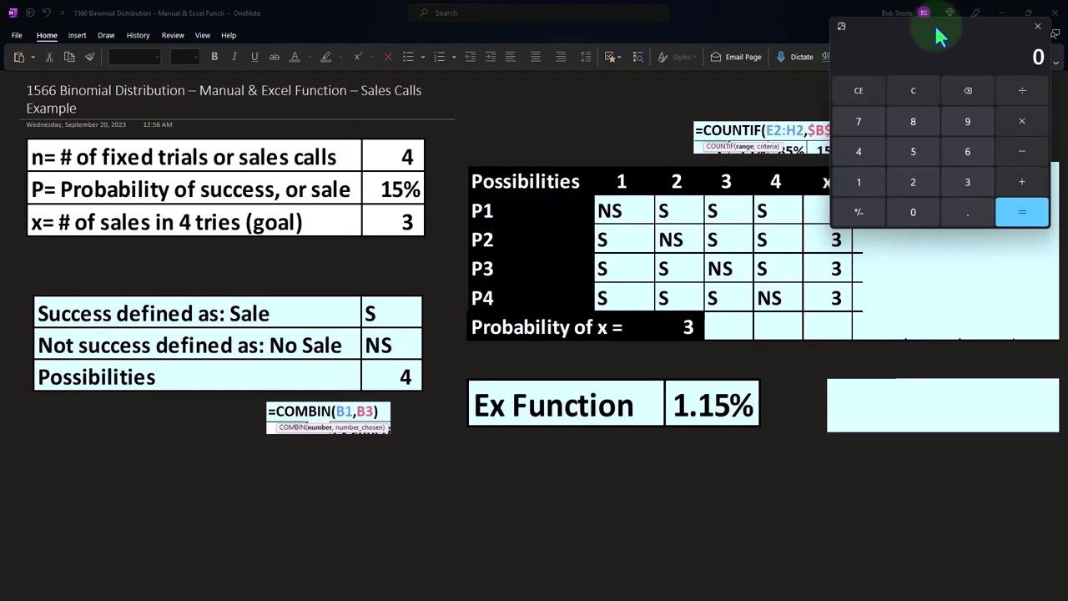
pyautogui.moveTo(935, 24); pyautogui.dragTo(345, 195)
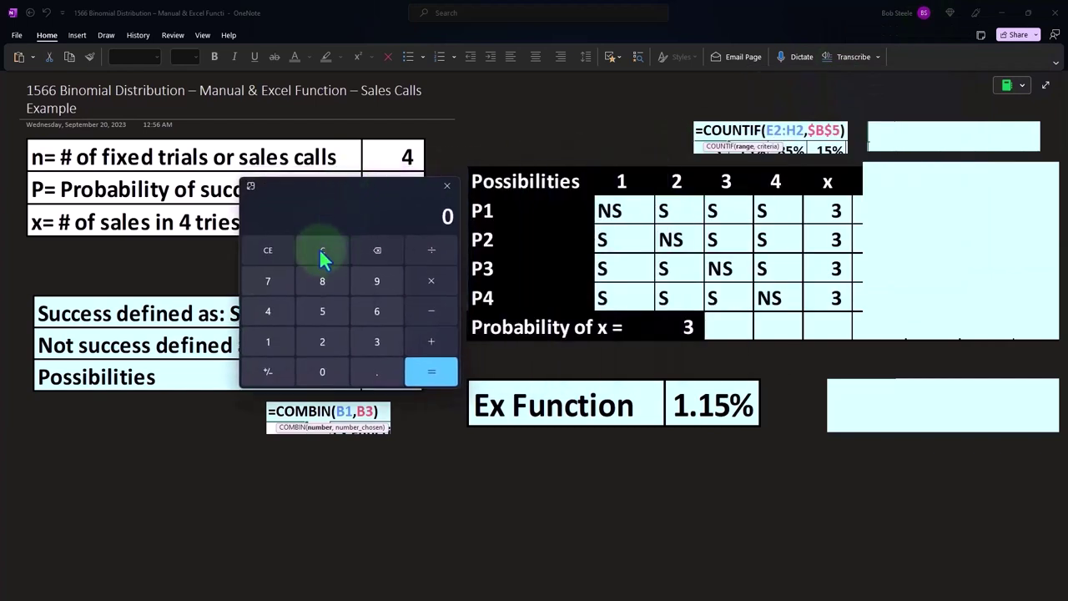
# Compute 3/4 = 0.75, then clear and compute 1/4 = 0.25
pyautogui.write('3')
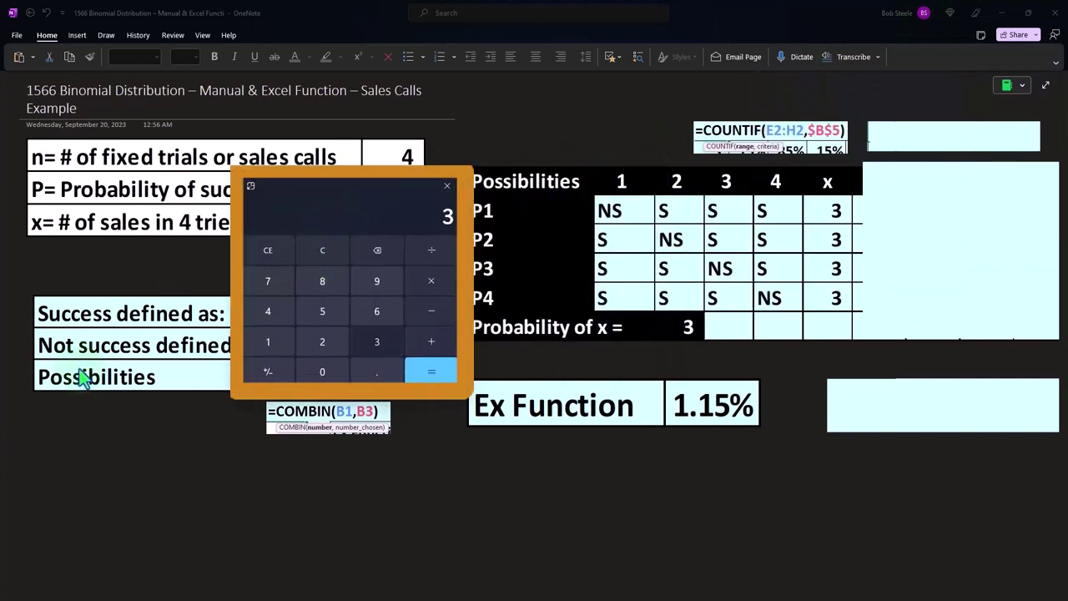
pyautogui.write('/4')
pyautogui.press('Return')
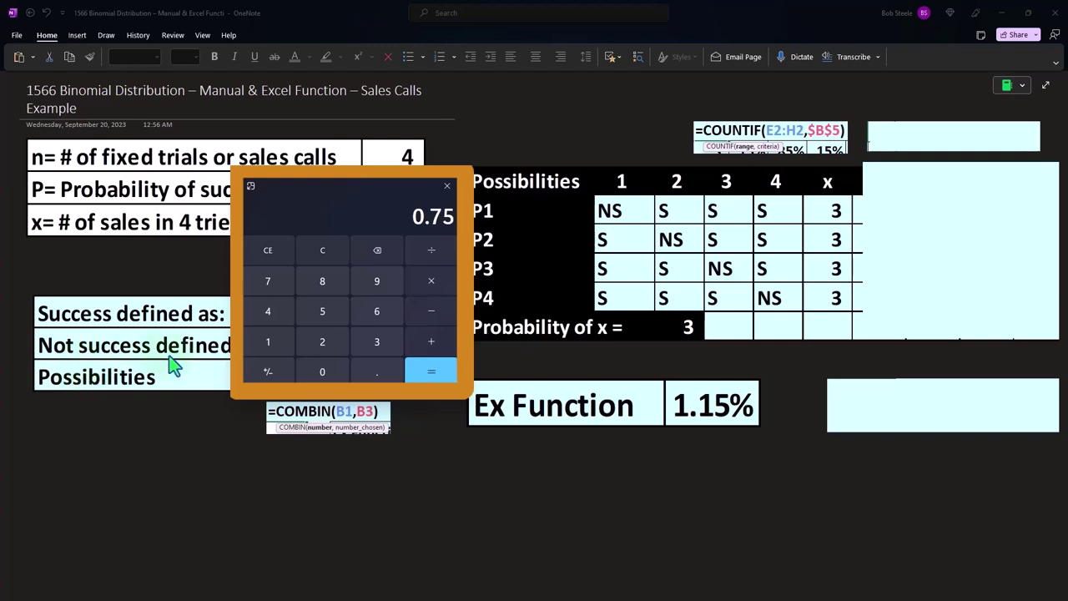
pyautogui.click(343, 252)
pyautogui.write('1/4')
pyautogui.press('Return')
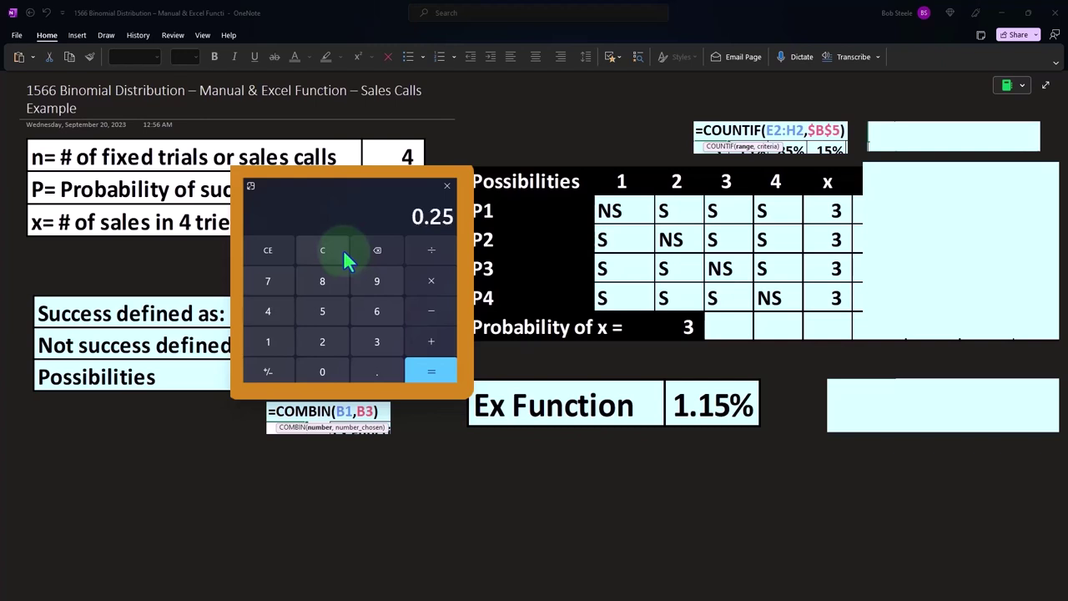
# Move Calculator aside and widen the table to show probability column 1 (85%, 15%, 15%, 15%)
pyautogui.moveTo(334, 189); pyautogui.dragTo(1067, 250)
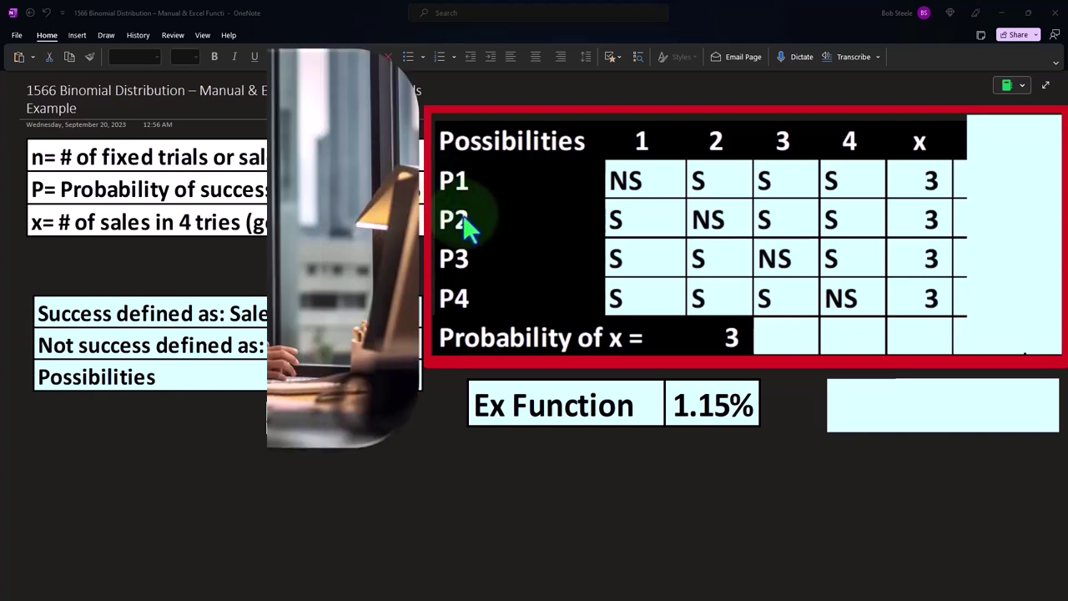
pyautogui.click(997, 229)
pyautogui.moveTo(967, 233); pyautogui.dragTo(1033, 234)
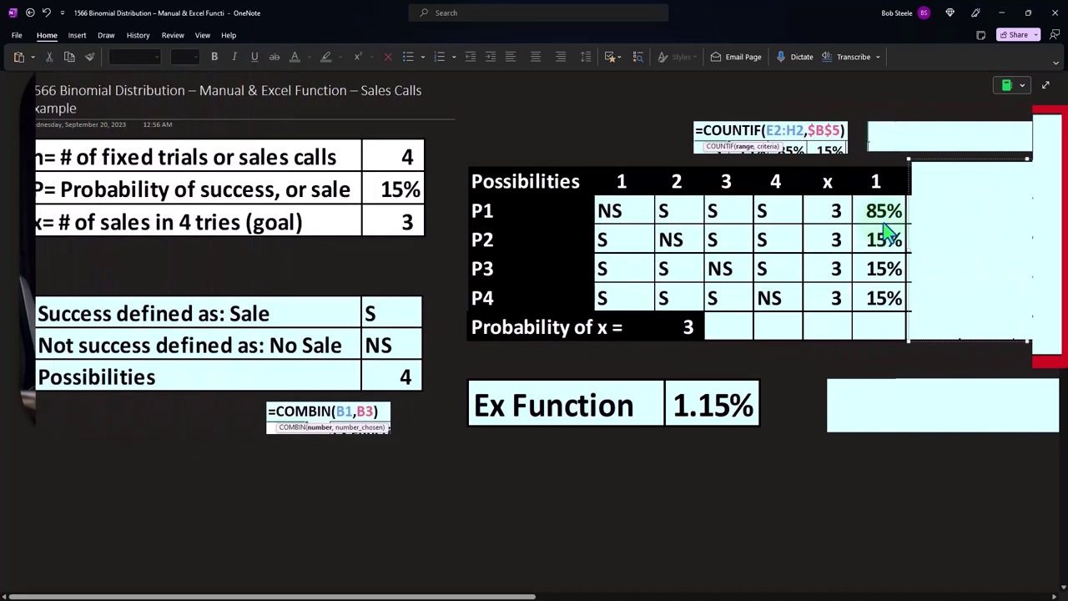
# Enter .85 in Calculator, then widen the table to reveal column 2 (15%, 85%, 15%, 15%)
pyautogui.hotkey('alt', 'Tab')
pyautogui.moveTo(608, 261); pyautogui.dragTo(512, 186)
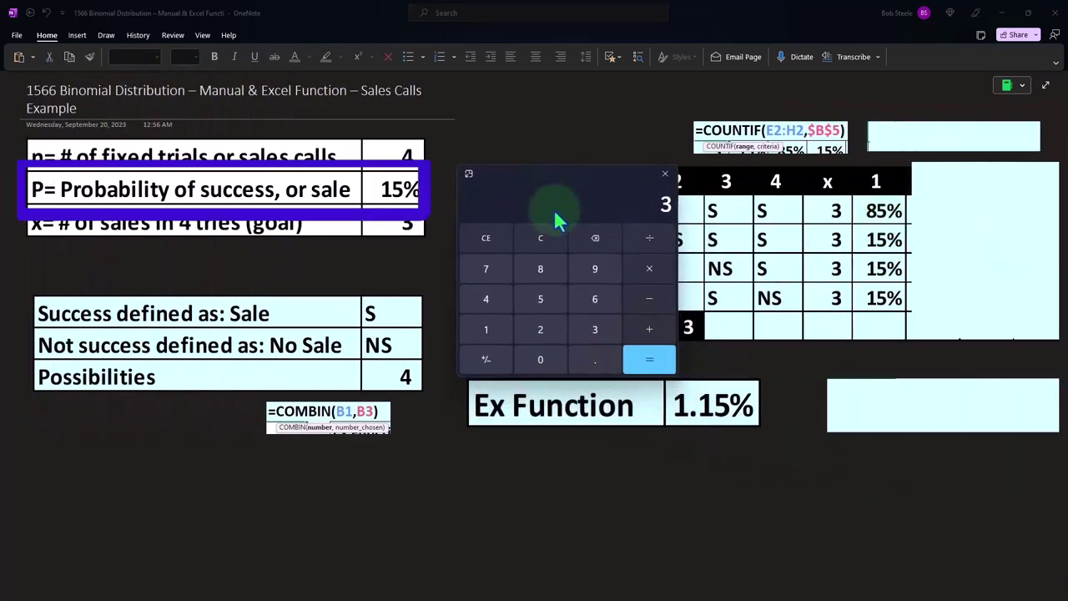
pyautogui.press('Escape')
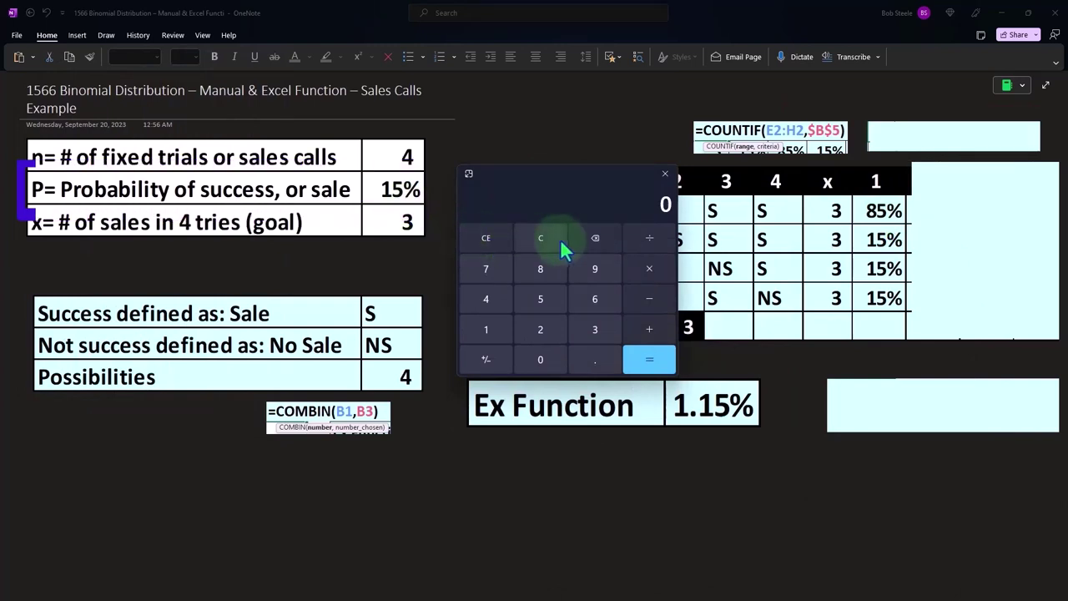
pyautogui.write('.85')
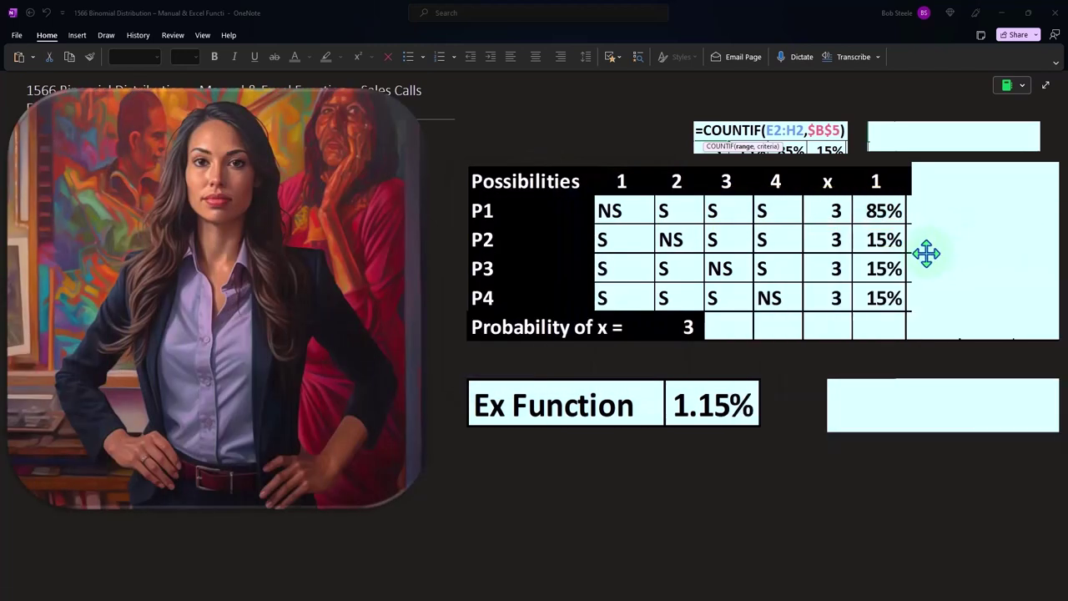
pyautogui.moveTo(911, 244); pyautogui.dragTo(957, 240)
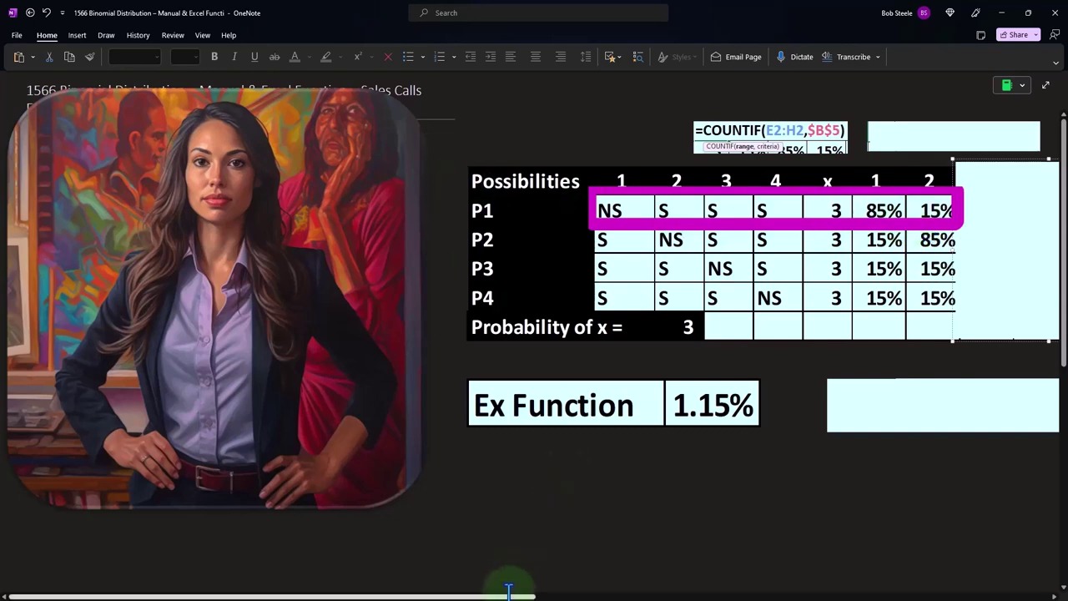
# Uncover probability columns 3 and 4, showing 85% for P3 and P4 and 15% elsewhere
pyautogui.moveTo(510, 596); pyautogui.dragTo(557, 596)
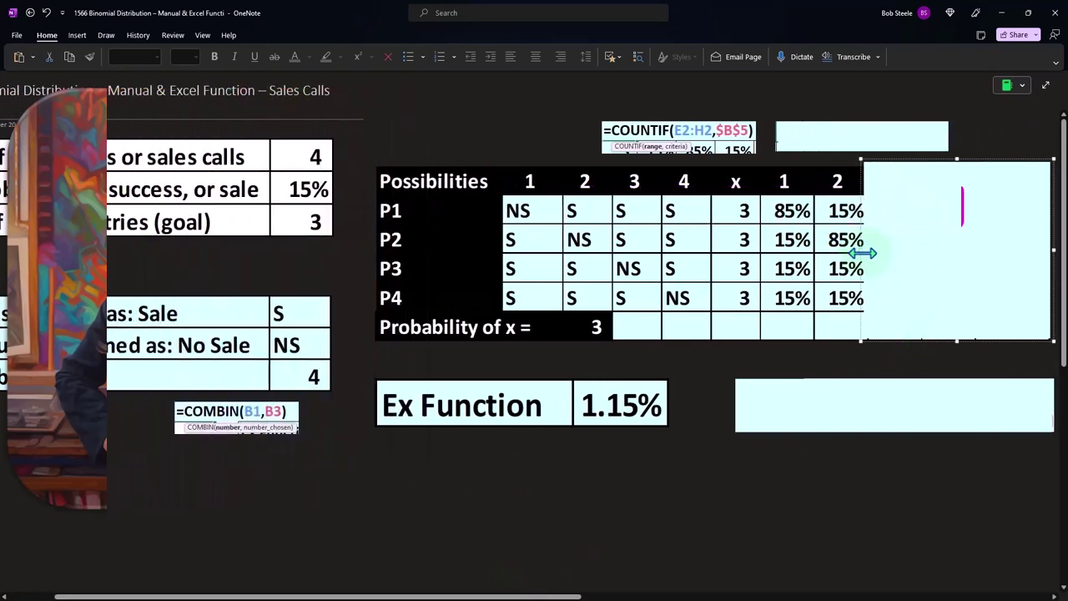
pyautogui.moveTo(902, 255); pyautogui.dragTo(913, 250)
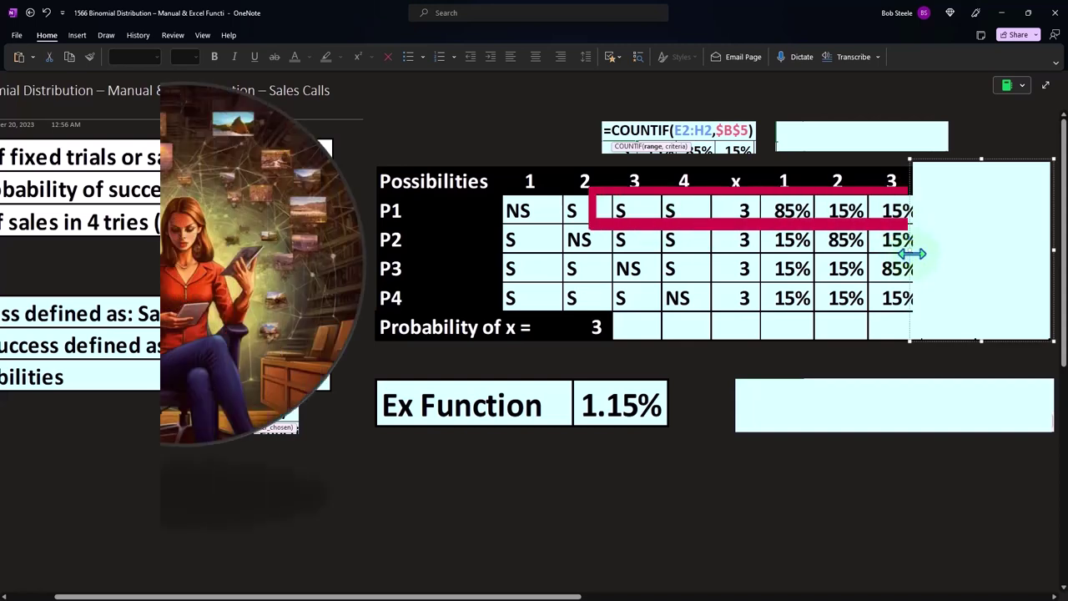
pyautogui.moveTo(912, 247); pyautogui.dragTo(983, 247)
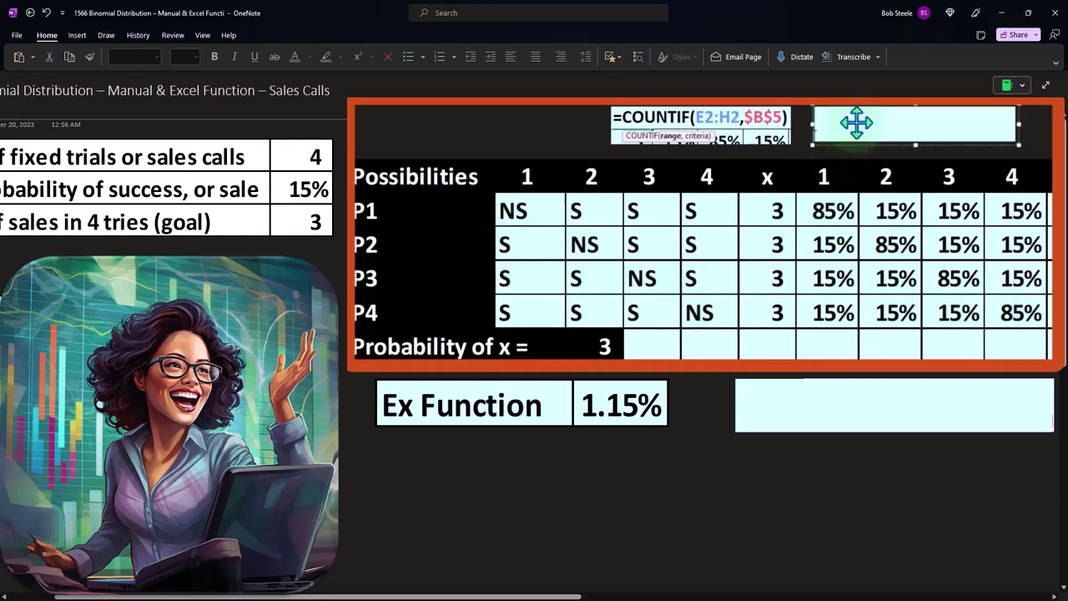
# Reveal the IF formula above the table and the Totals column with P1 at 0.29%
pyautogui.click(857, 121)
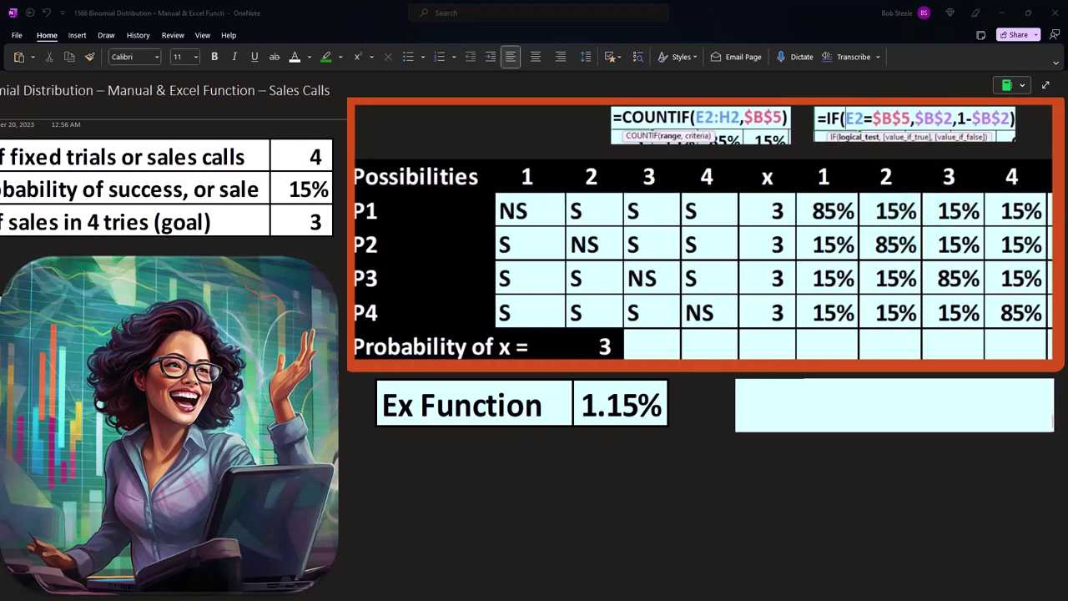
pyautogui.click(1039, 234)
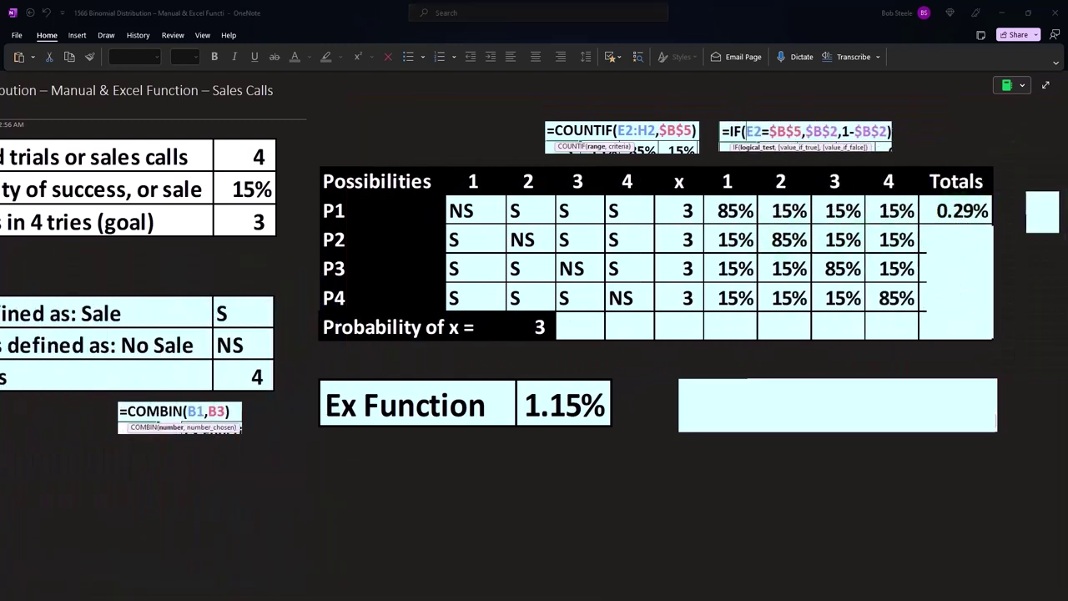
# Compute .85*.15*.15*.15 in Calculator to confirm P1's total of 0.00286875, then close it
pyautogui.moveTo(823, 238); pyautogui.dragTo(805, 242)
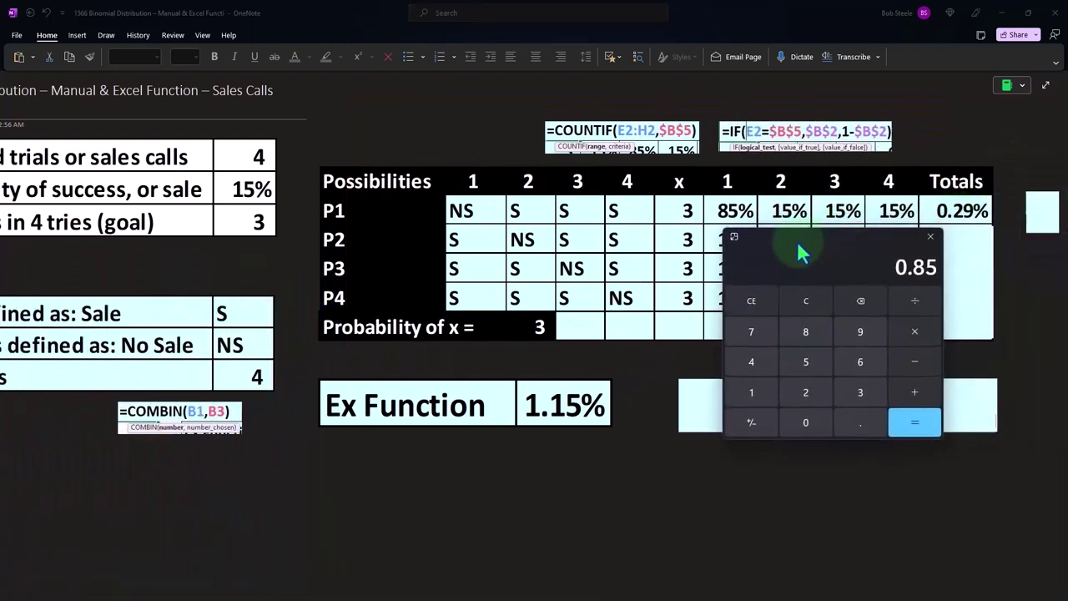
pyautogui.click(802, 314)
pyautogui.write('.8')
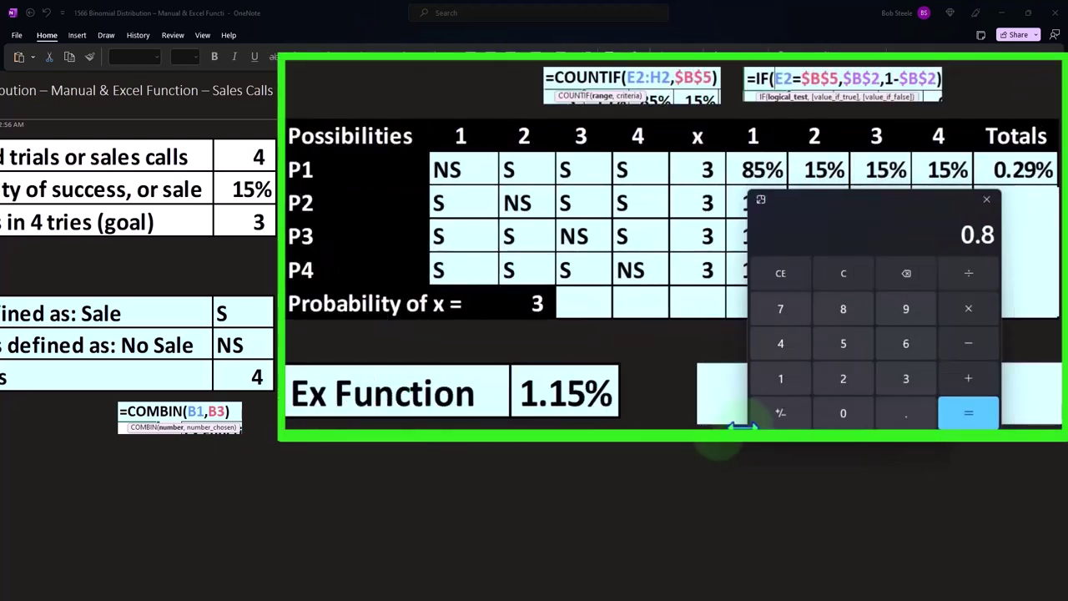
pyautogui.write('5')
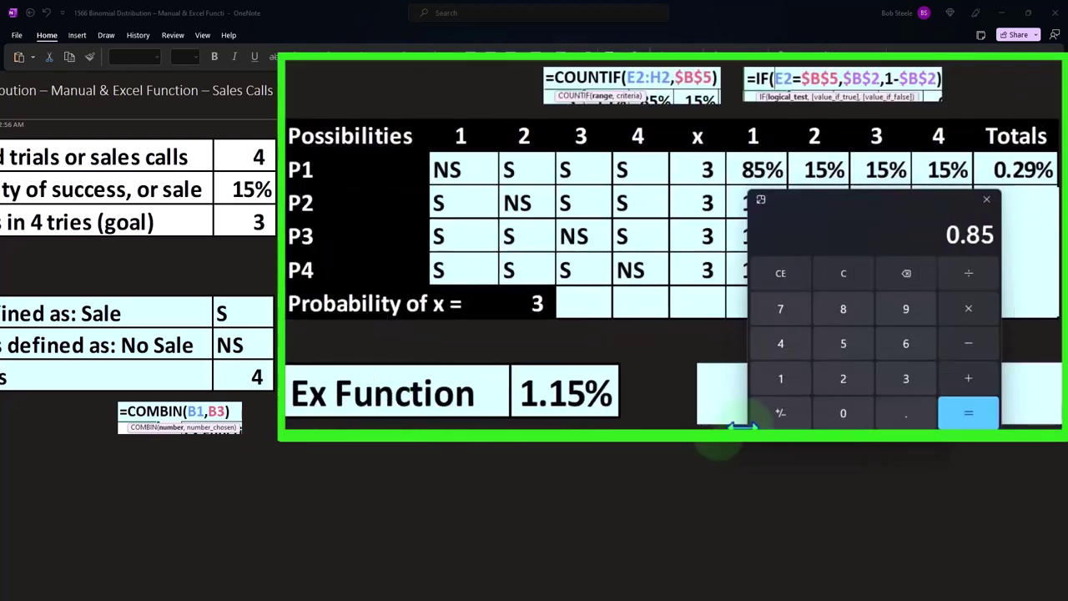
pyautogui.write('*.15')
pyautogui.press('Return')
pyautogui.write('*.1')
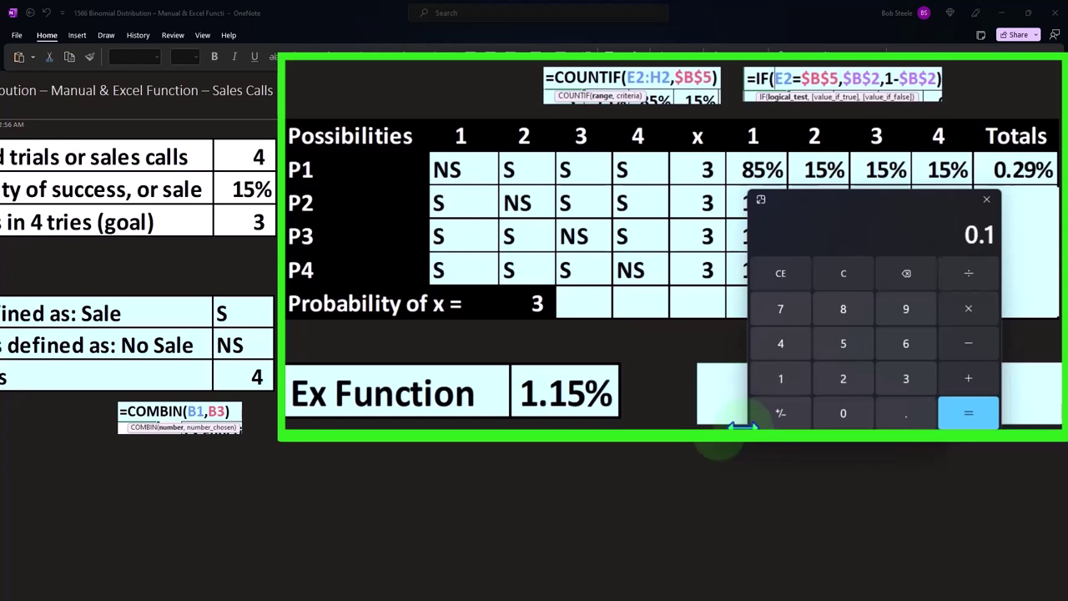
pyautogui.write('5*.15')
pyautogui.press('Return')
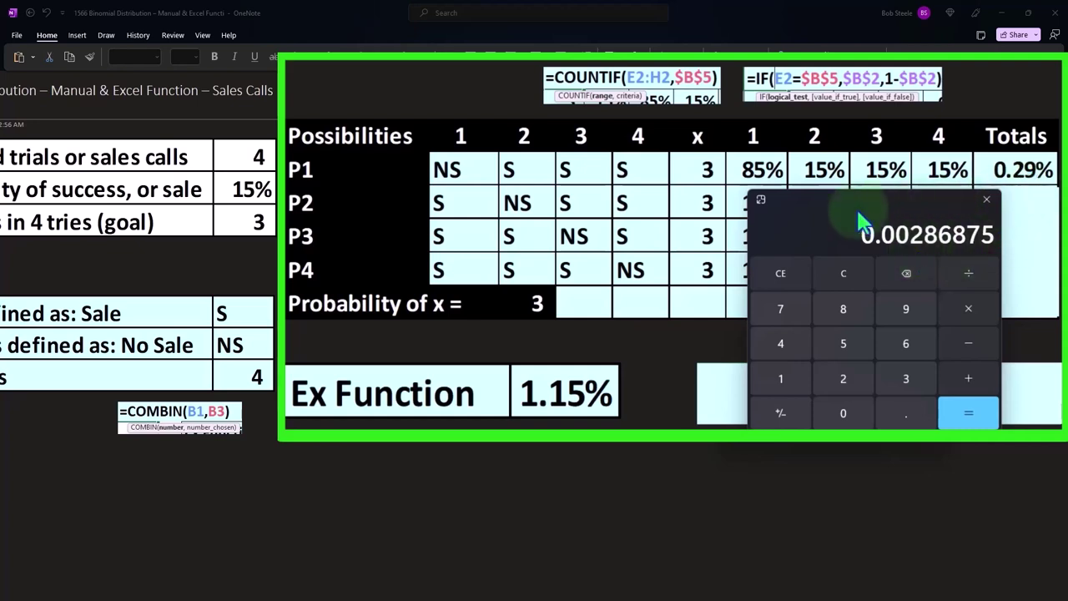
pyautogui.click(987, 198)
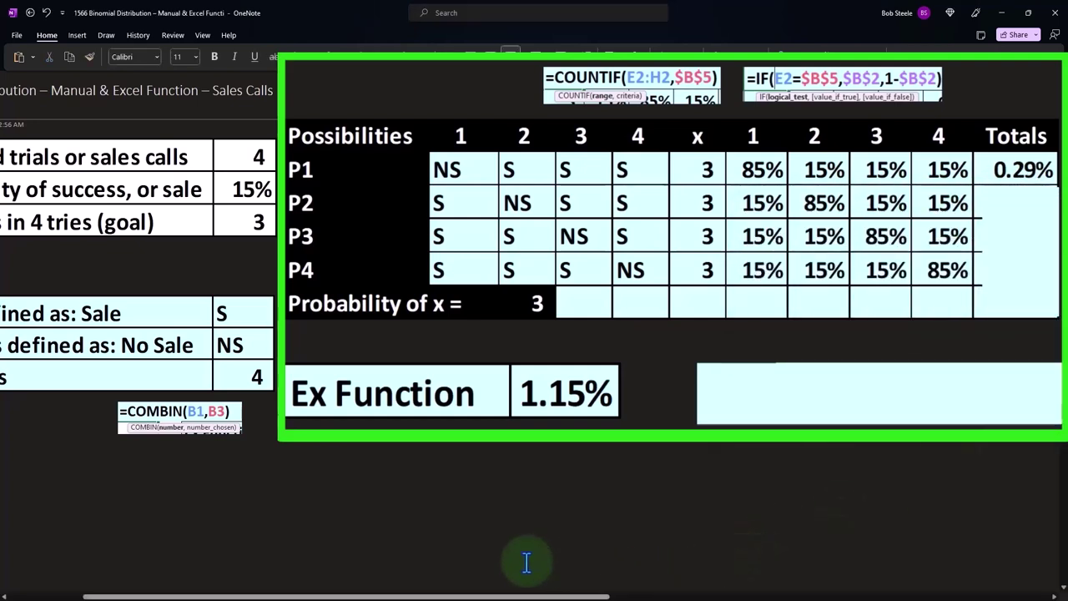
# Reveal the 0.29% totals for P2–P4 and the 1.15% probability of three sales
pyautogui.moveTo(451, 594); pyautogui.dragTo(551, 595)
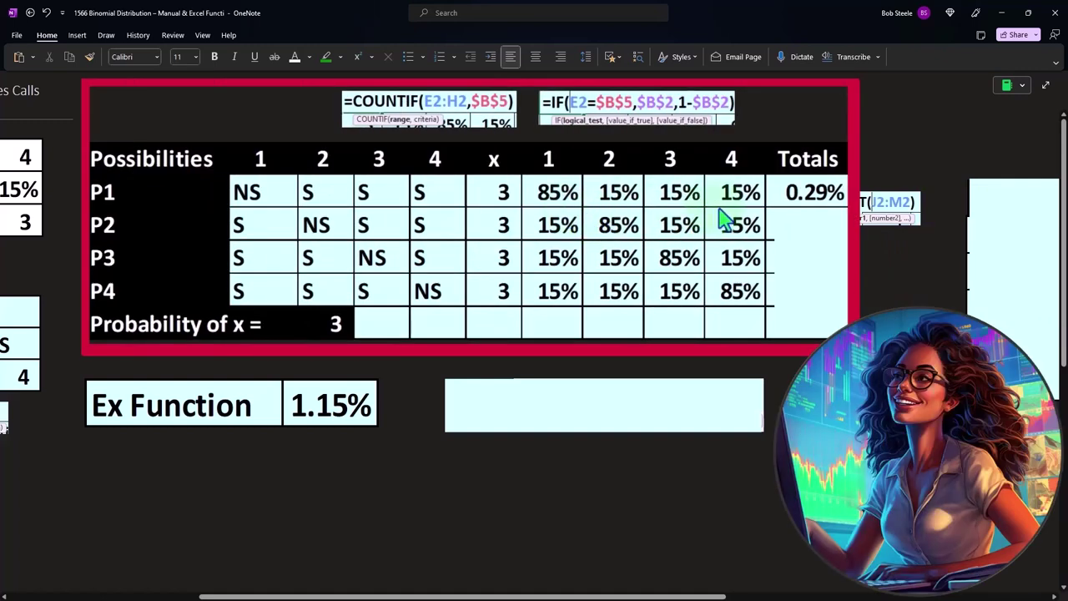
pyautogui.click(814, 246)
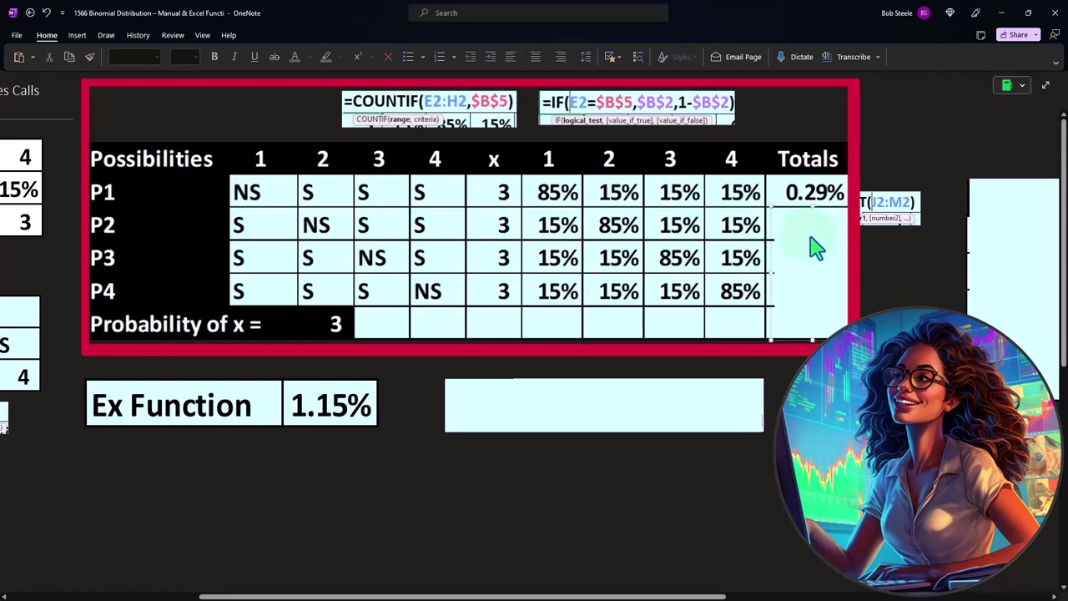
pyautogui.click(817, 247)
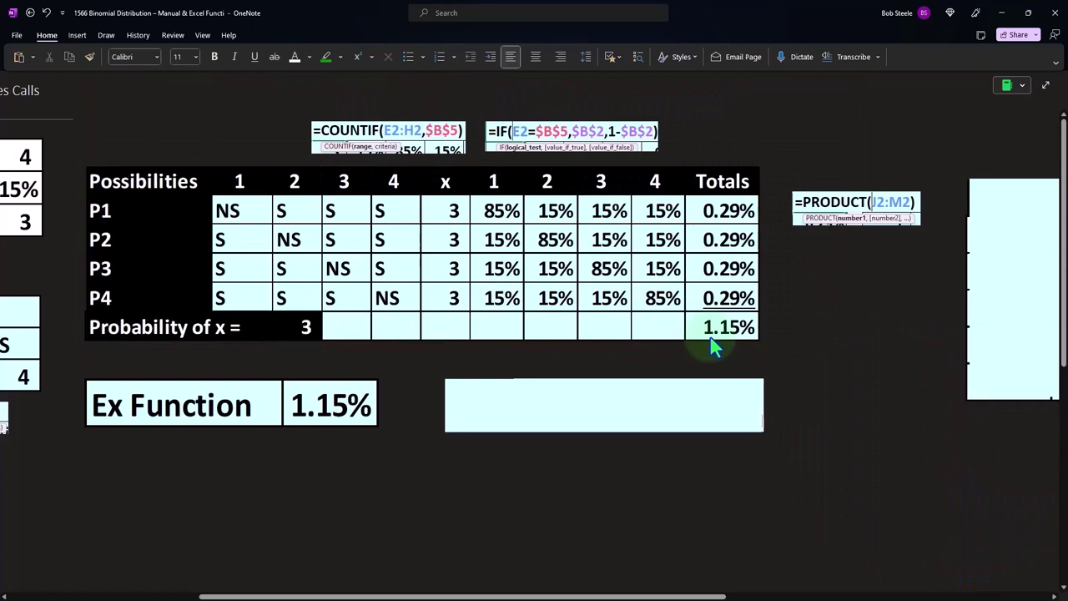
# Check in Calculator that four 0.29% row totals give about 1.16, then close it
pyautogui.hotkey('alt', 'Tab')
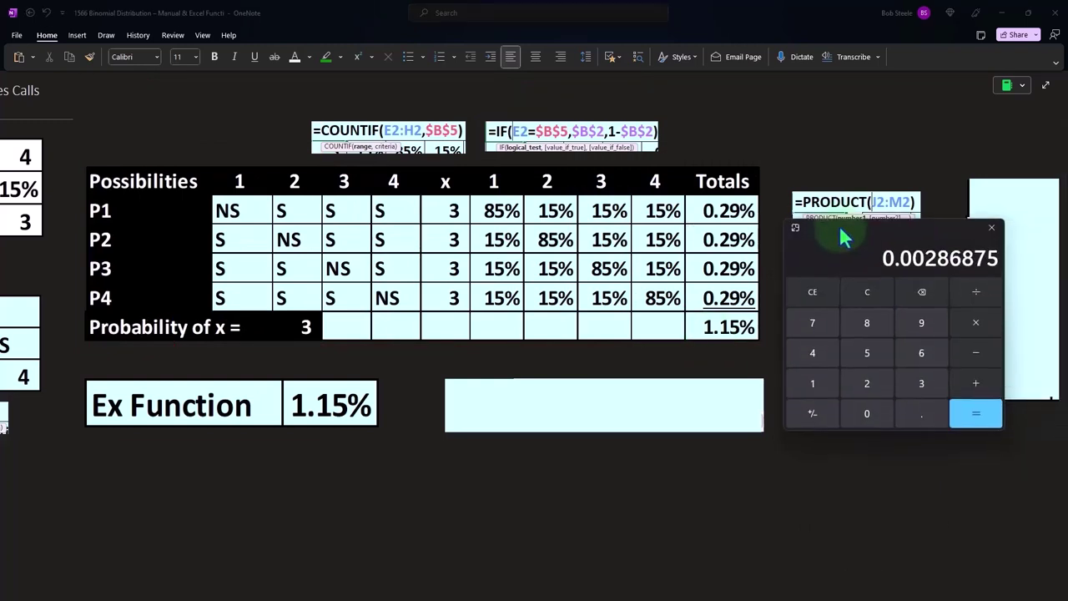
pyautogui.click(867, 285)
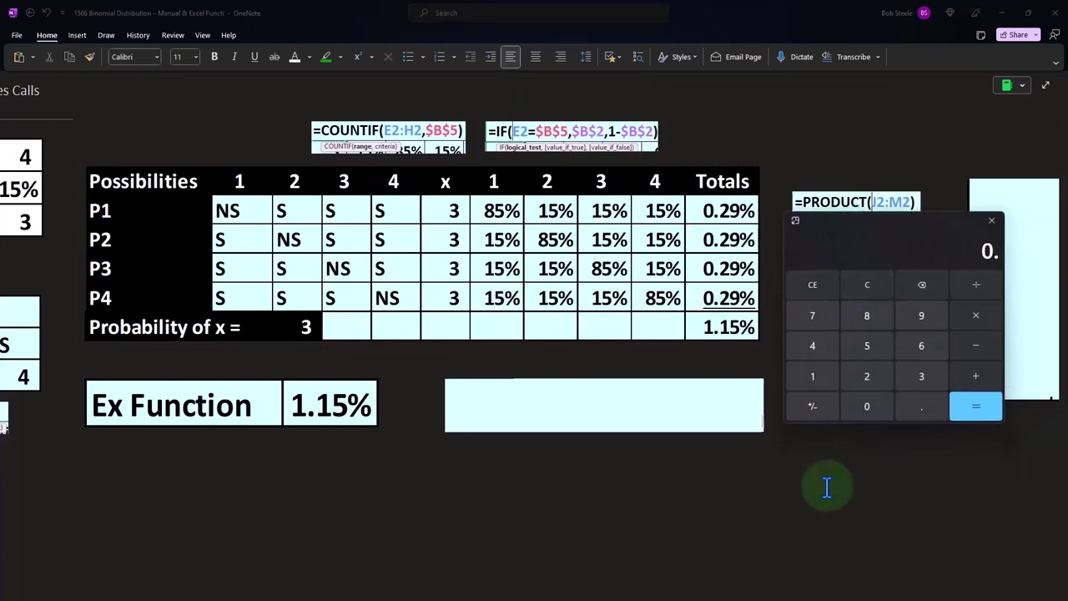
pyautogui.write('29')
pyautogui.press('Return')
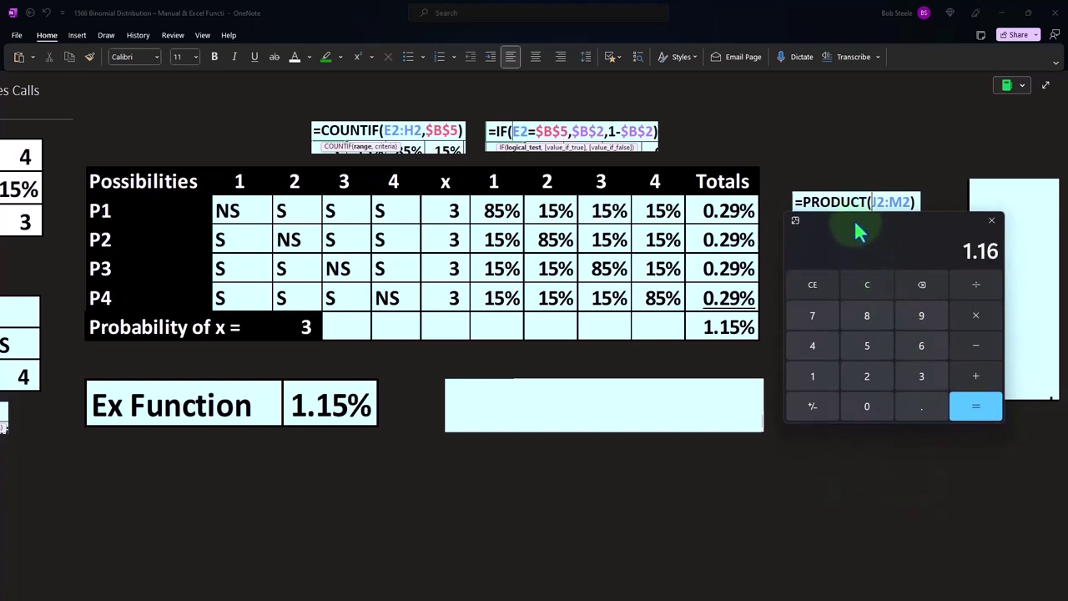
pyautogui.hotkey('alt', 'F4')
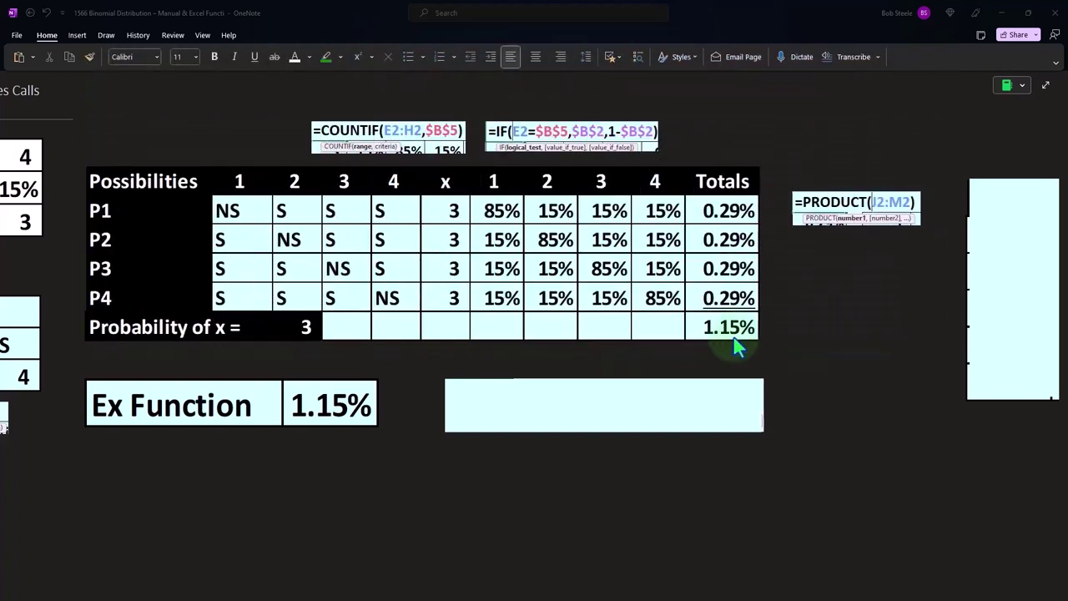
# Uncover the =BINOM.DIST.RANGE(B1,B2,B3) formula beside the 1.15% Ex Function result
pyautogui.click(480, 411)
pyautogui.hotkey('ctrl', 'v')
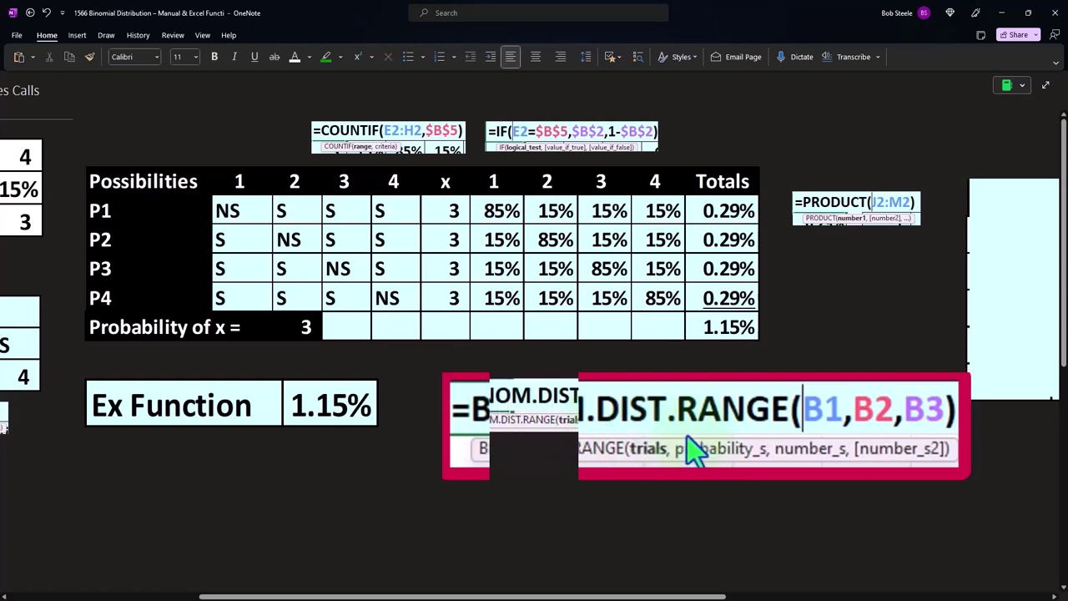
pyautogui.hscroll(-3, 631, 598)
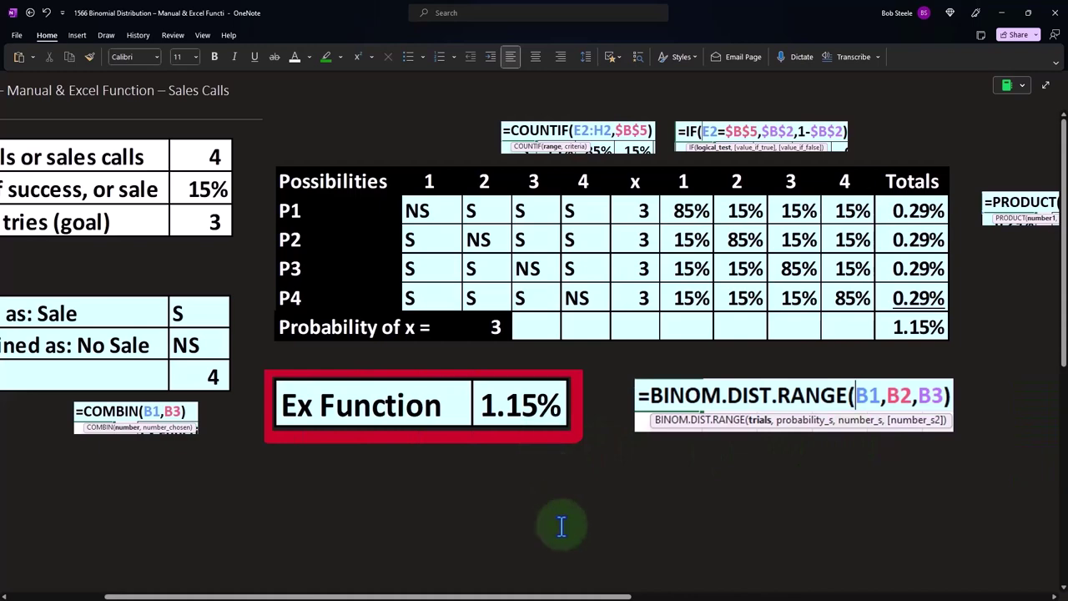
pyautogui.moveTo(561, 596); pyautogui.dragTo(863, 597)
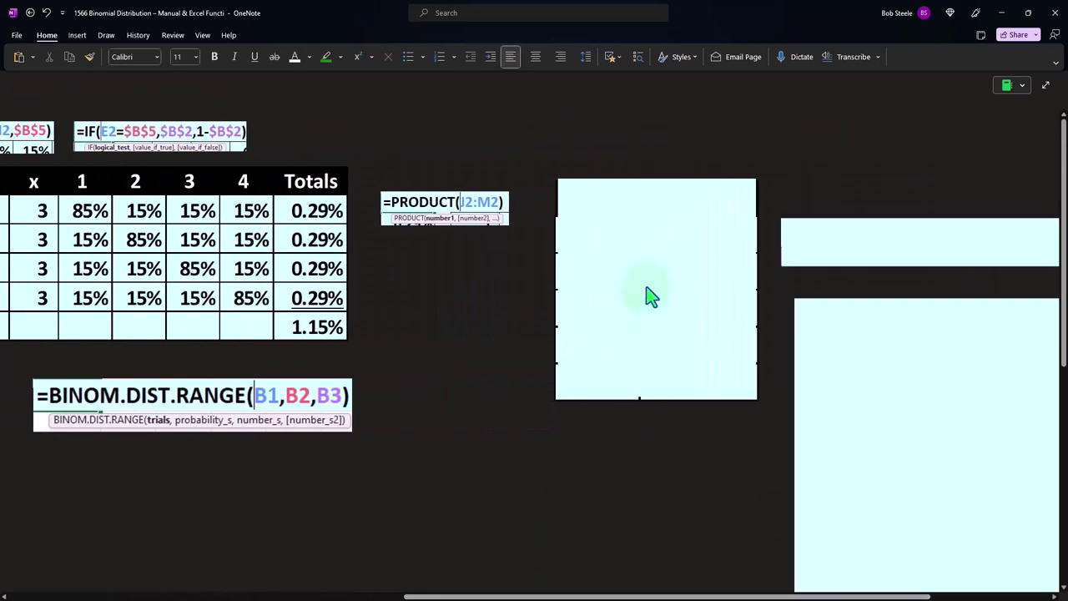
# Uncover the P(x) table's x = 0 row at 52.20% and scroll to the next example
pyautogui.click(646, 293)
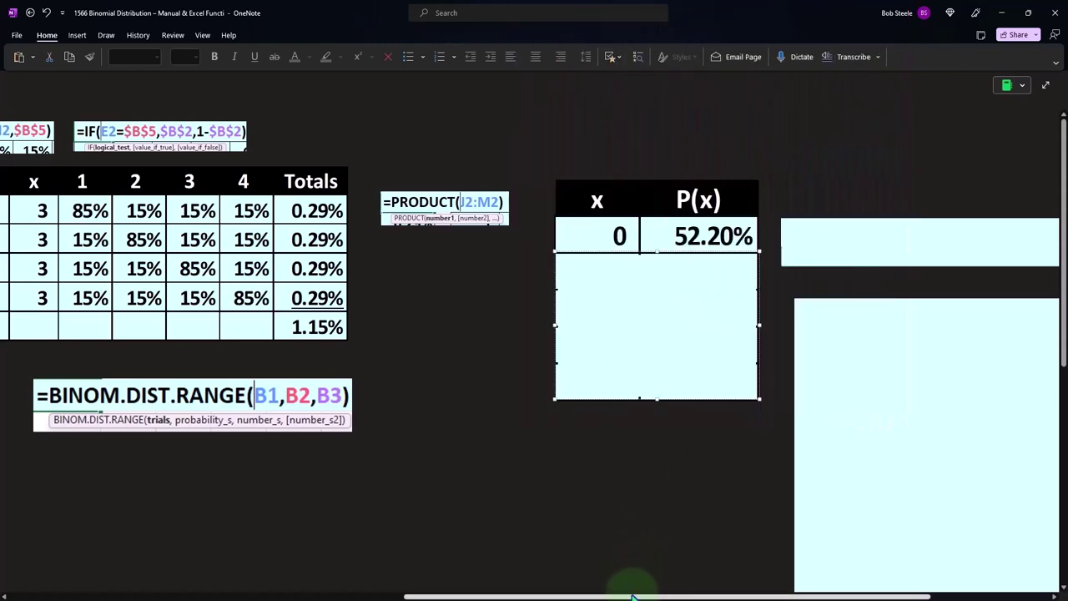
pyautogui.moveTo(635, 596); pyautogui.dragTo(756, 596)
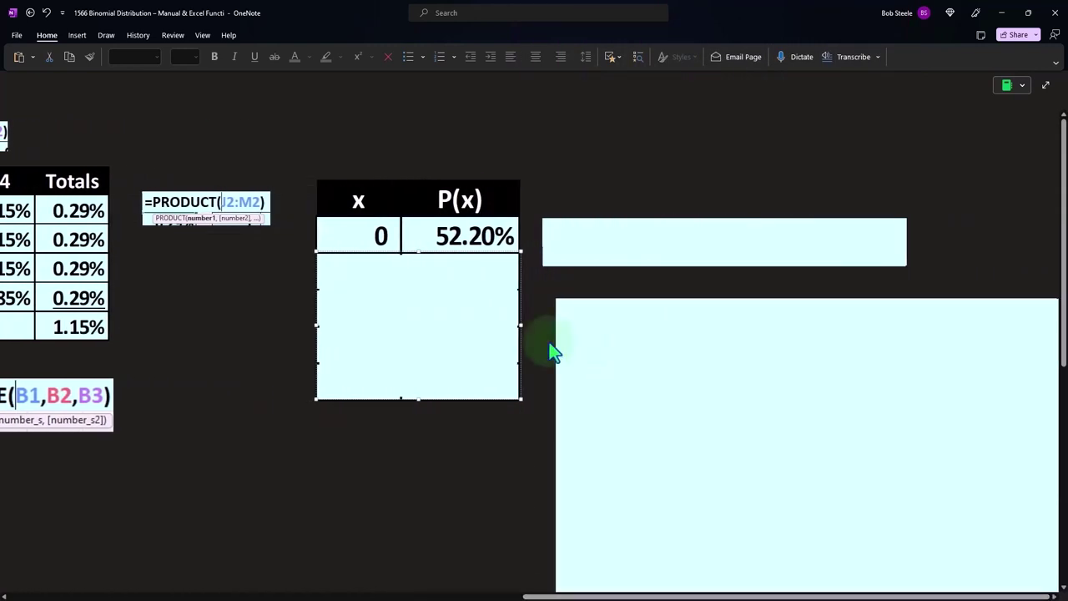
pyautogui.moveTo(594, 596)
pyautogui.mouseDown()
pyautogui.moveTo(269, 584)
pyautogui.moveTo(130, 597)
pyautogui.mouseUp()
pyautogui.scroll(-5, 205, 465)
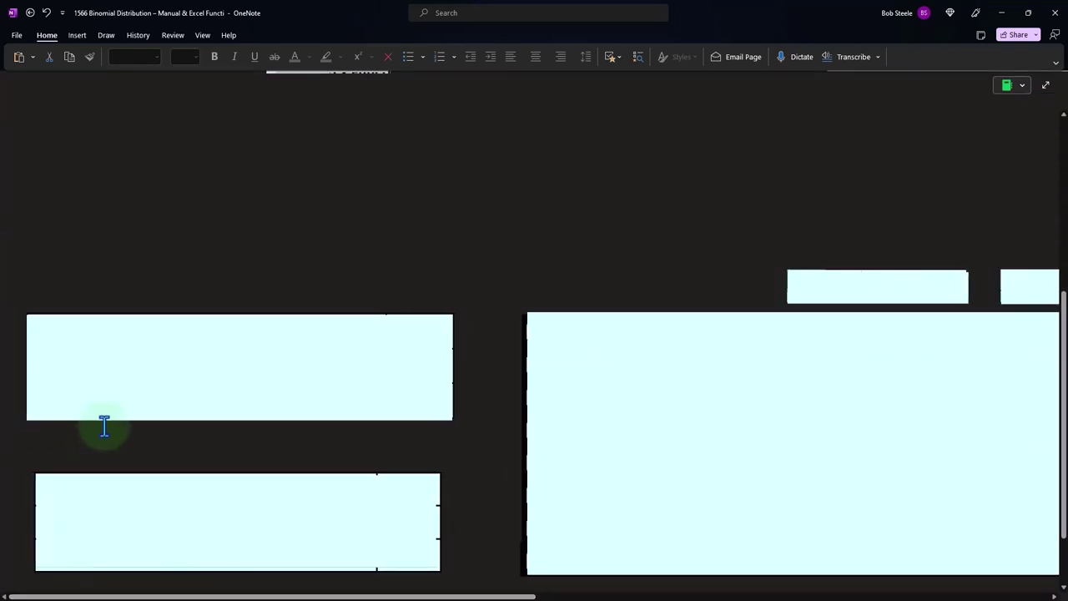
# Reveal the x = 2 example's inputs: 4 calls, 15% success probability, and a goal of 2
pyautogui.click(155, 376)
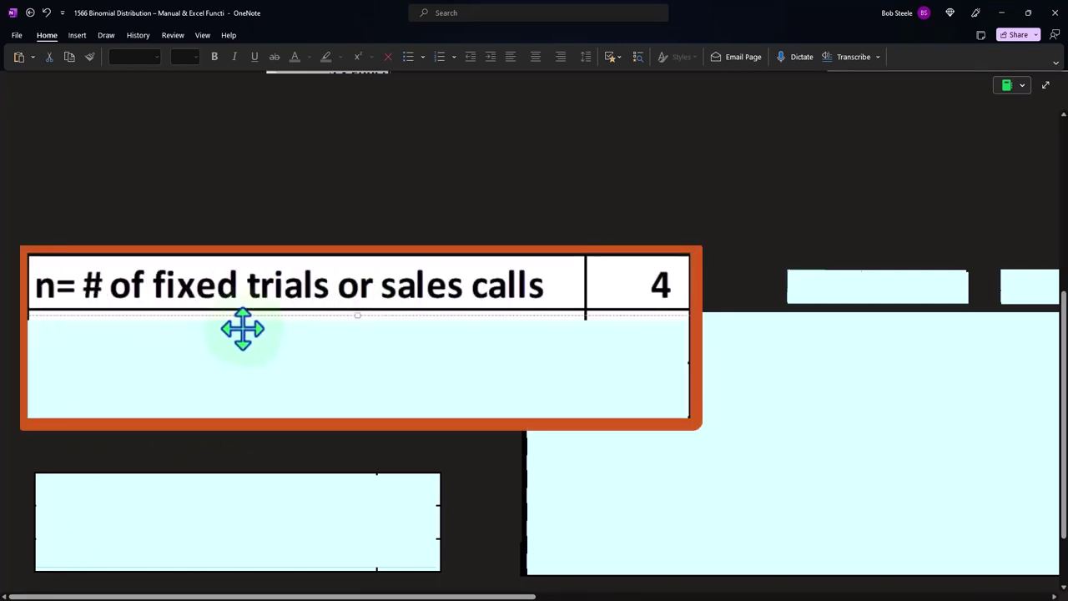
pyautogui.moveTo(361, 317); pyautogui.dragTo(361, 359)
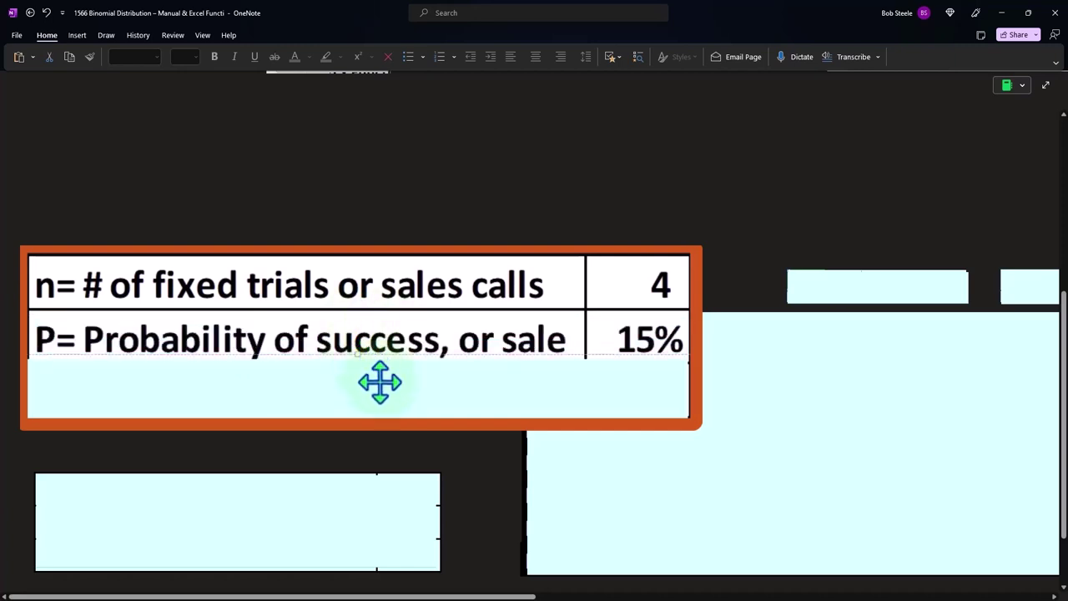
pyautogui.press('Delete')
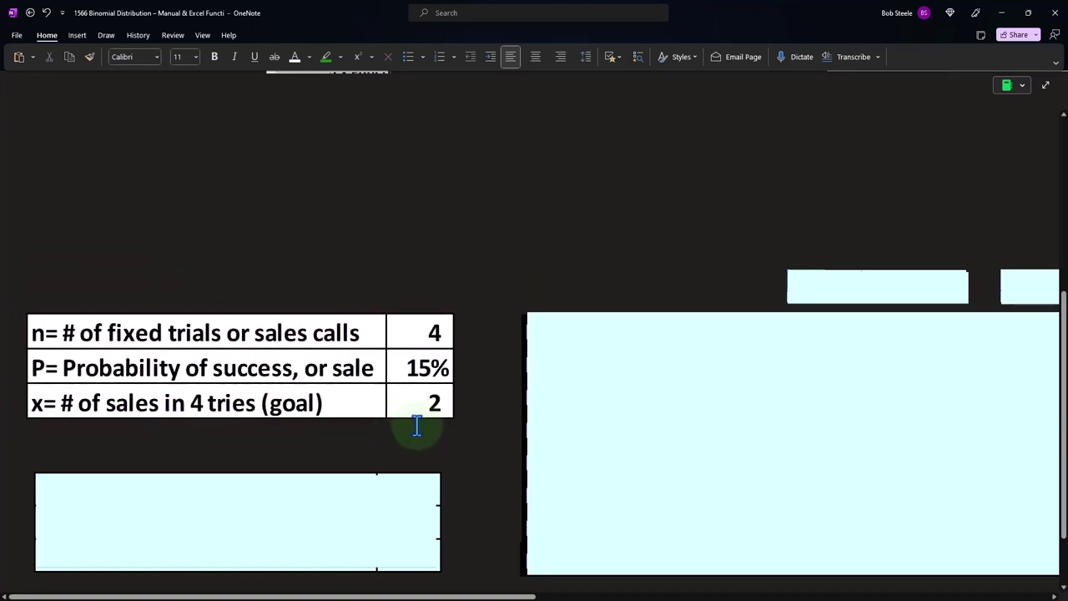
# Remove the covers over the Sale and No Sale definitions and the 6 possibilities row
pyautogui.scroll(-1, 413, 424)
pyautogui.scroll(-4, 412, 424)
pyautogui.click(259, 309)
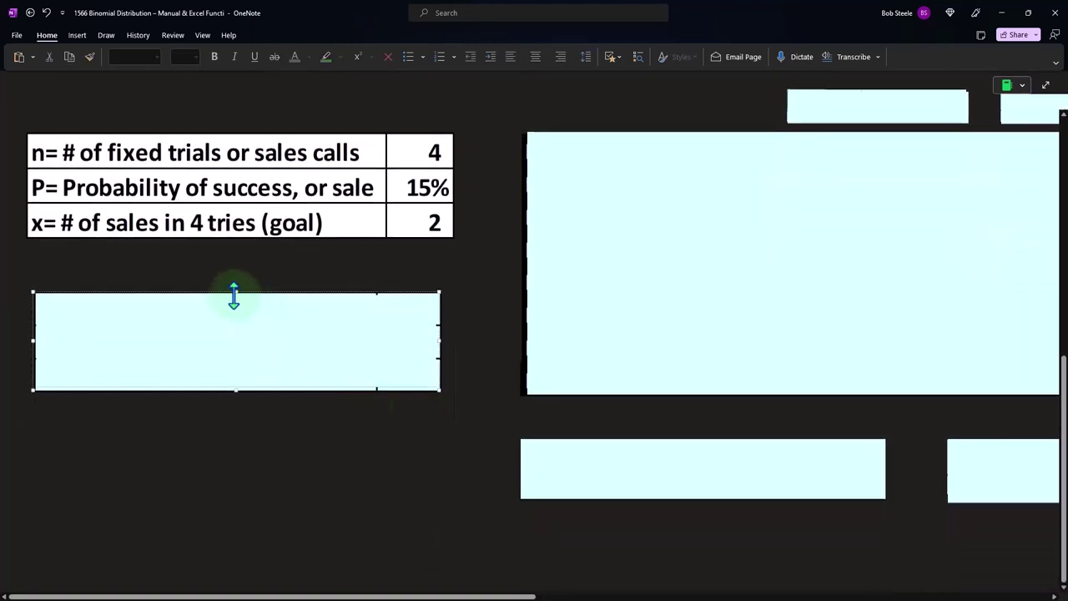
pyautogui.press('Delete')
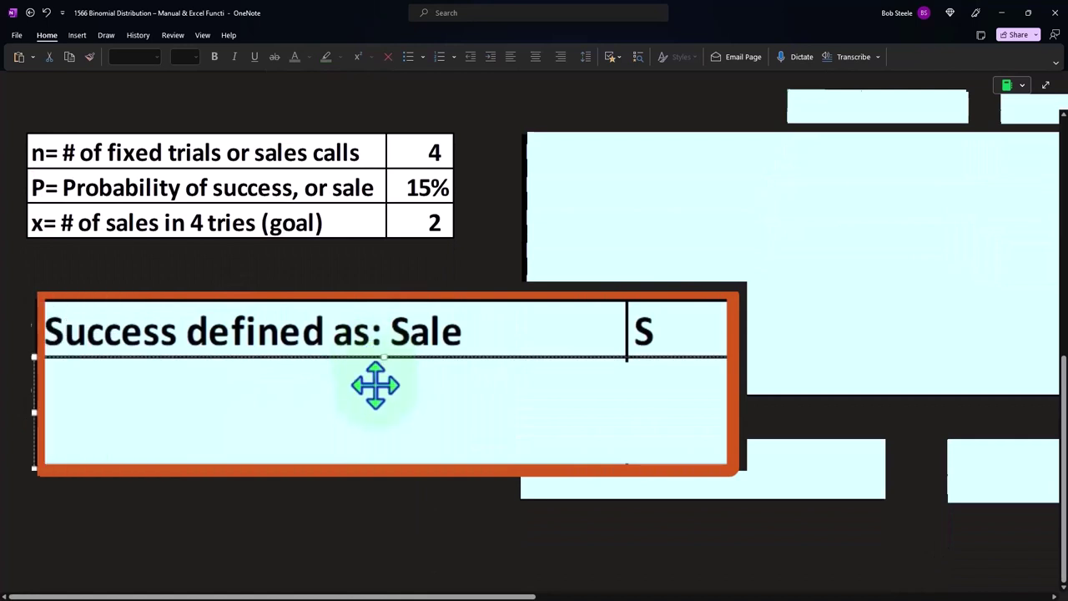
pyautogui.click(370, 371)
pyautogui.press('Delete')
pyautogui.click(422, 430)
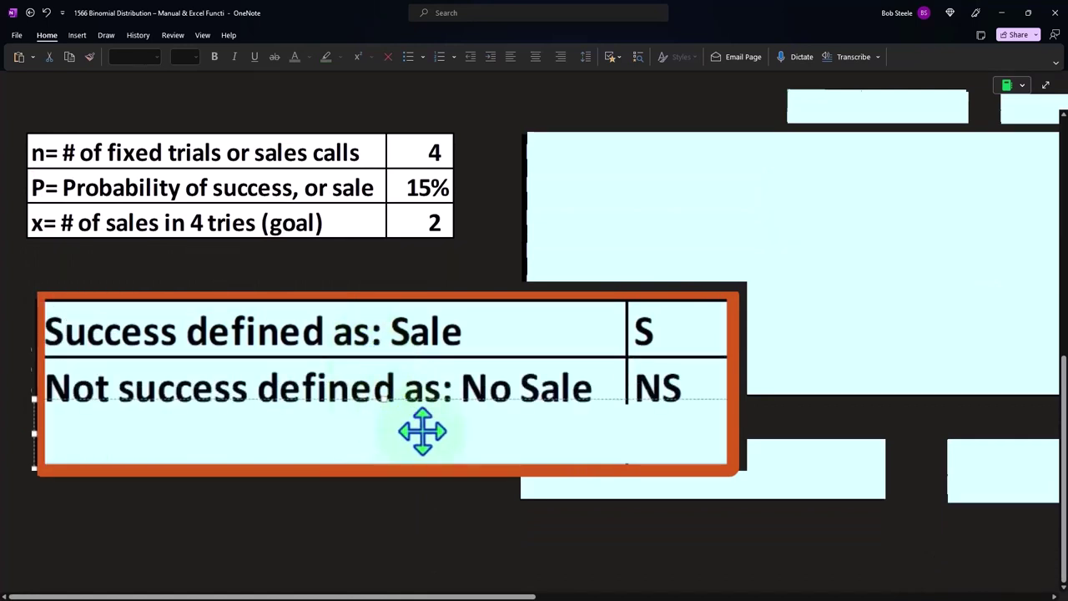
pyautogui.press('Delete')
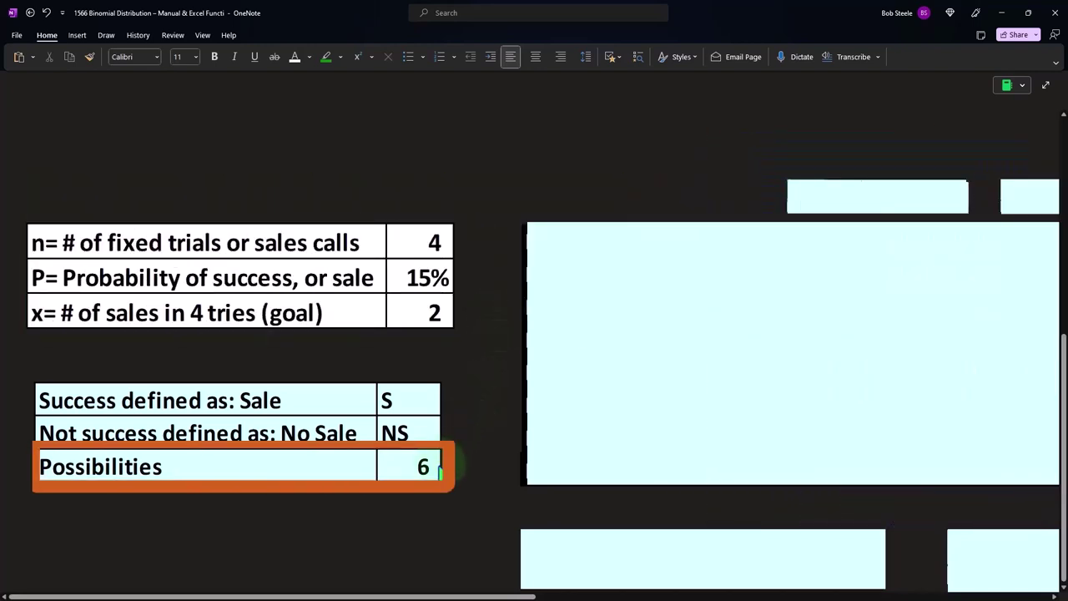
# Expose the x = 2 possibilities table listing P1–P6, each with two S and two NS
pyautogui.click(631, 348)
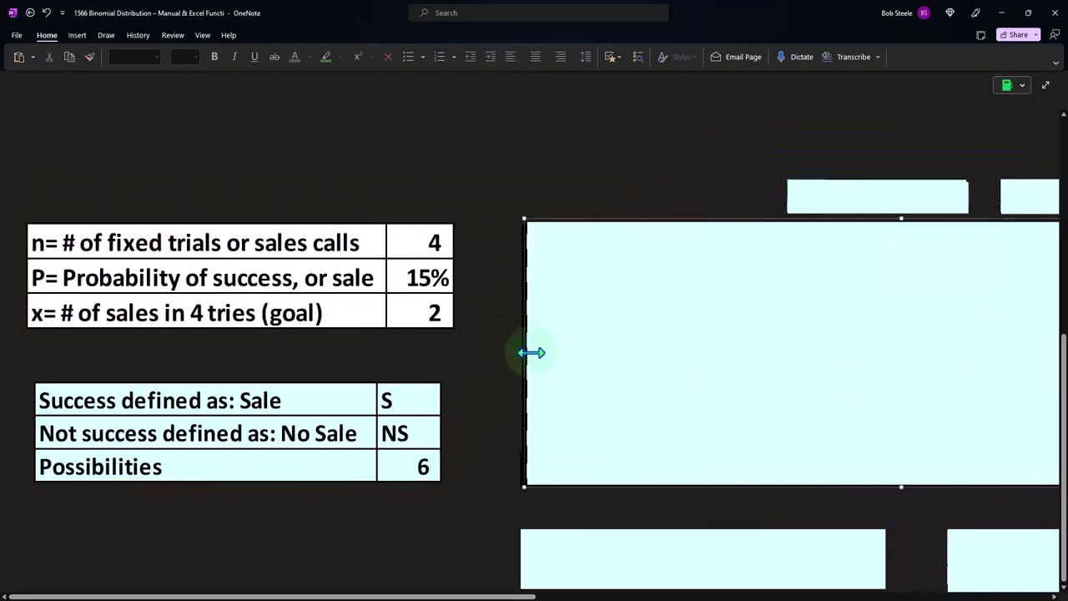
pyautogui.moveTo(534, 353); pyautogui.dragTo(622, 353)
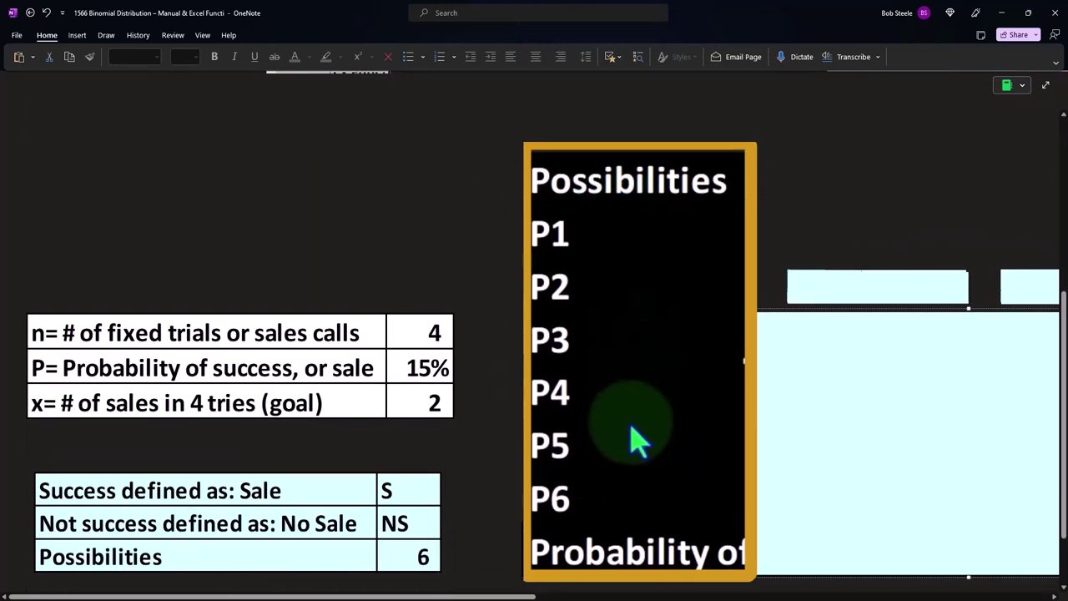
pyautogui.scroll(-2, 568, 518)
pyautogui.moveTo(492, 595); pyautogui.dragTo(638, 595)
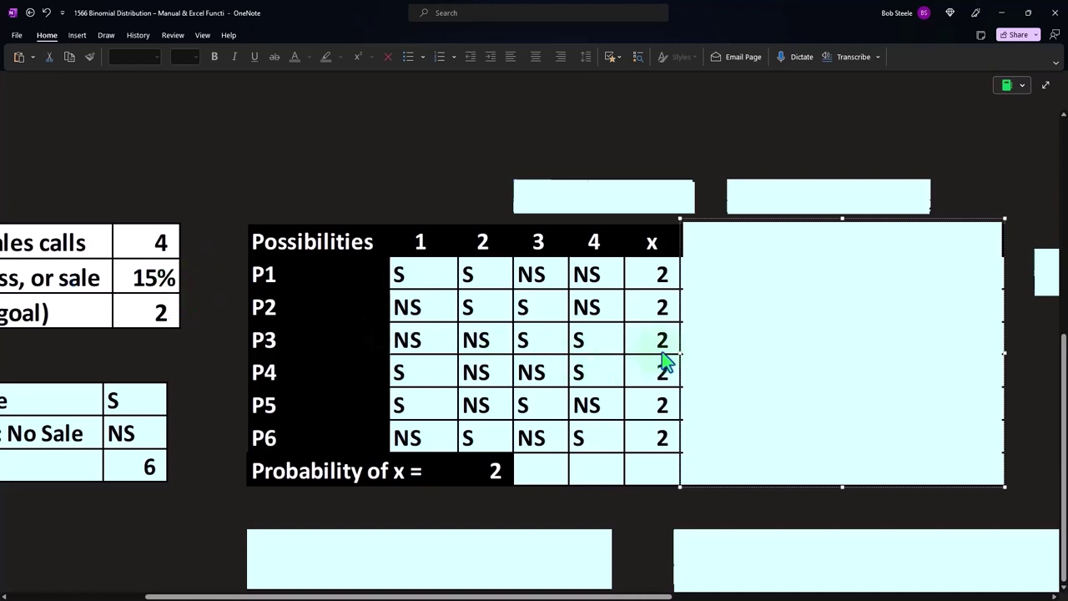
# Reveal column 1's probabilities plus the COUNTIF and IF formulas above the x = 2 table
pyautogui.moveTo(681, 353); pyautogui.dragTo(744, 354)
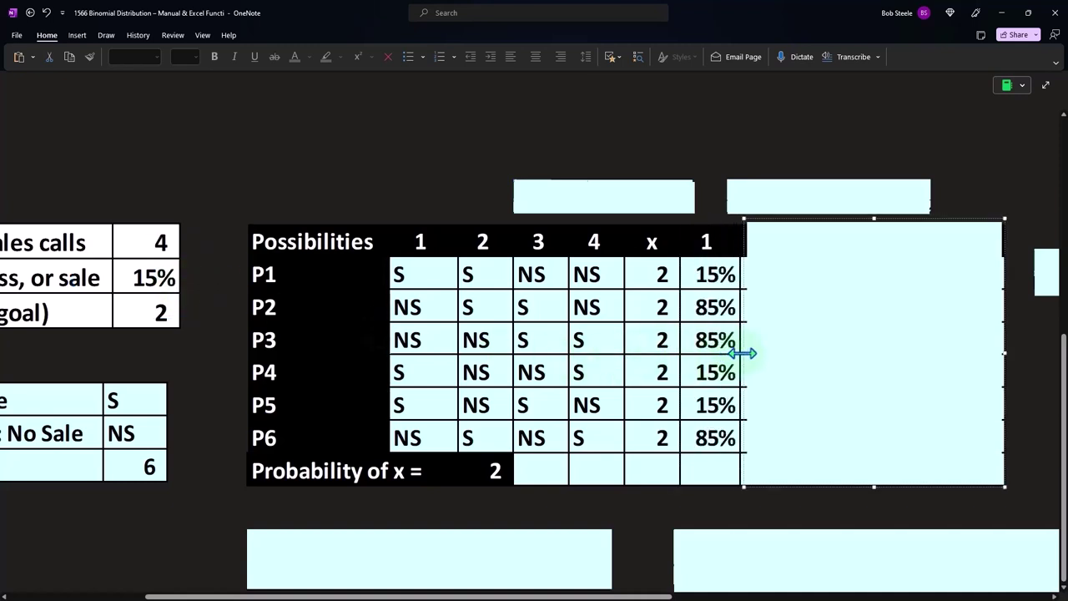
pyautogui.click(569, 154)
pyautogui.press('Delete')
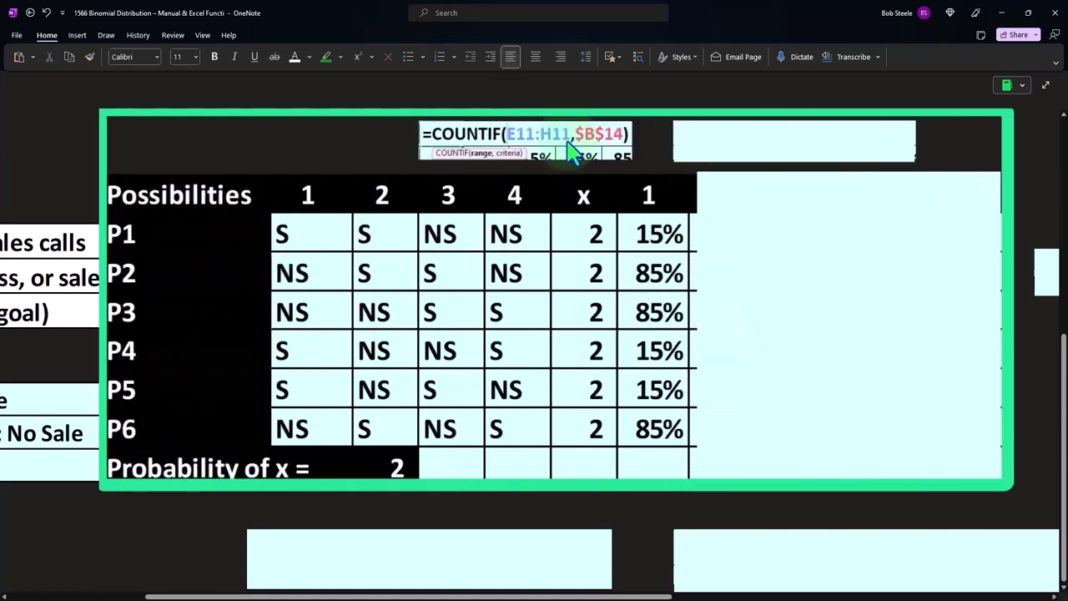
pyautogui.click(746, 157)
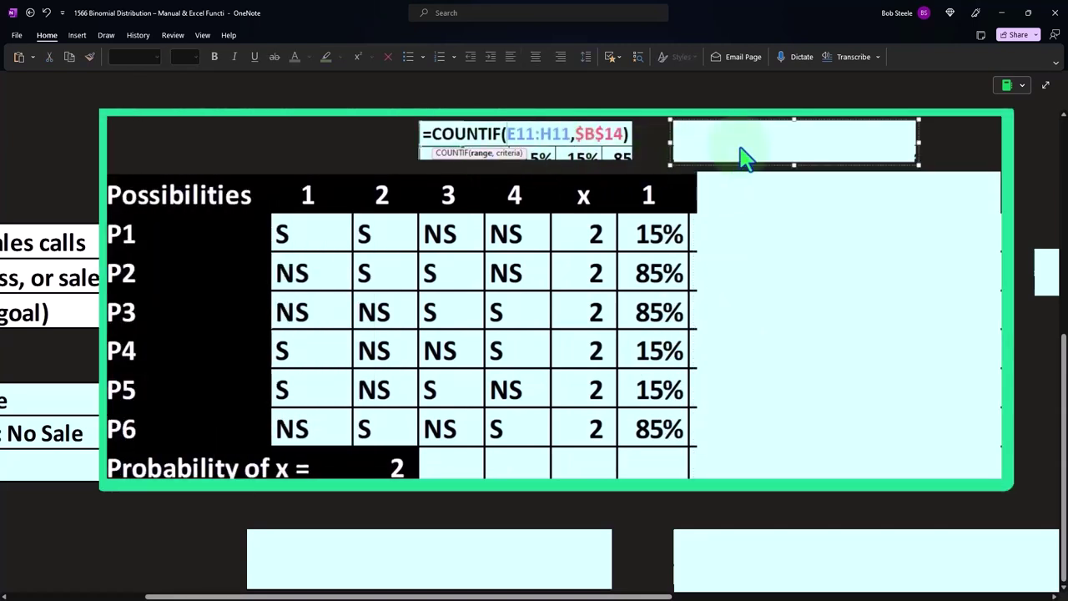
pyautogui.press('Delete')
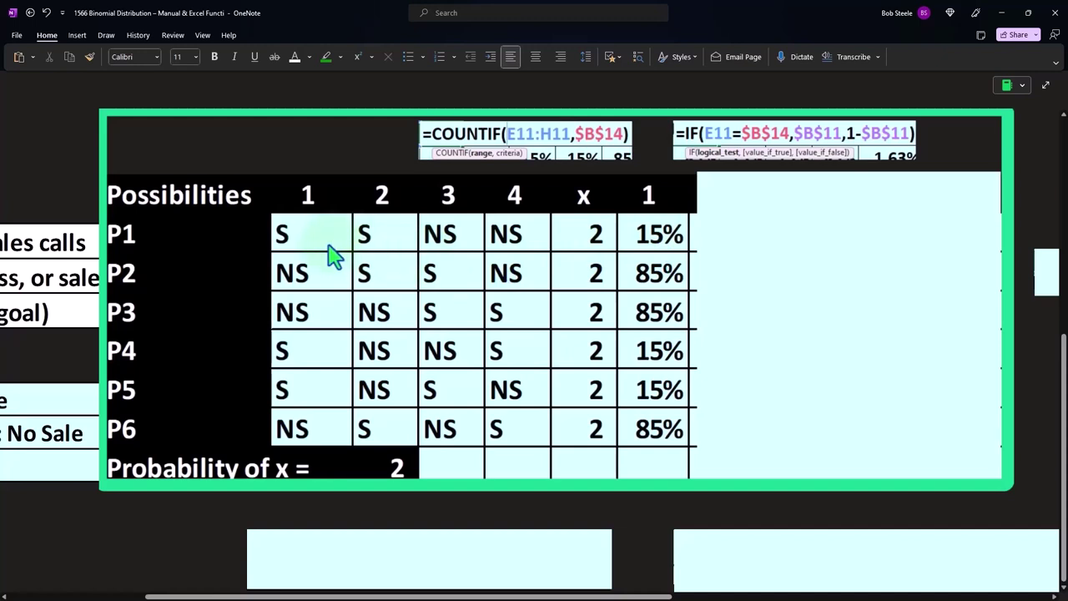
# Uncover probability columns 2, 3 and 4 and the Totals column of the x = 2 grid
pyautogui.click(716, 307)
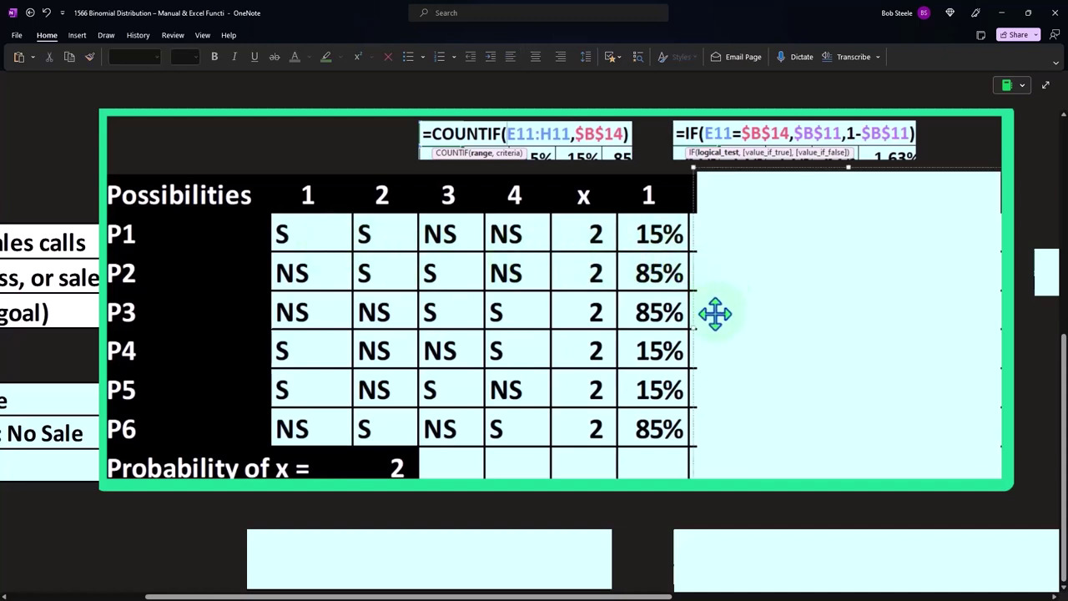
pyautogui.moveTo(699, 326); pyautogui.dragTo(754, 326)
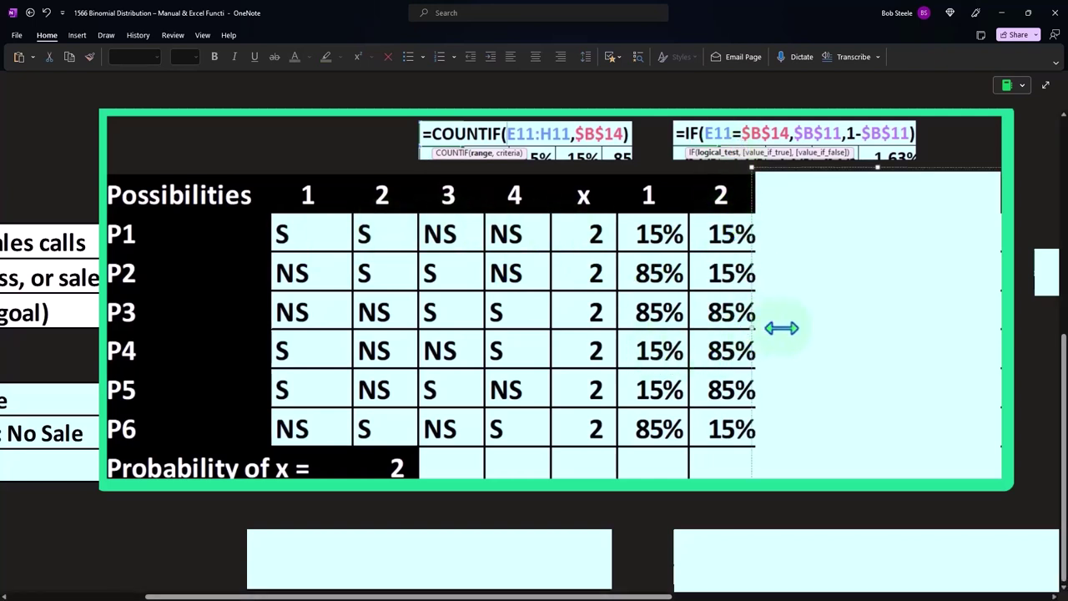
pyautogui.moveTo(782, 328); pyautogui.dragTo(838, 327)
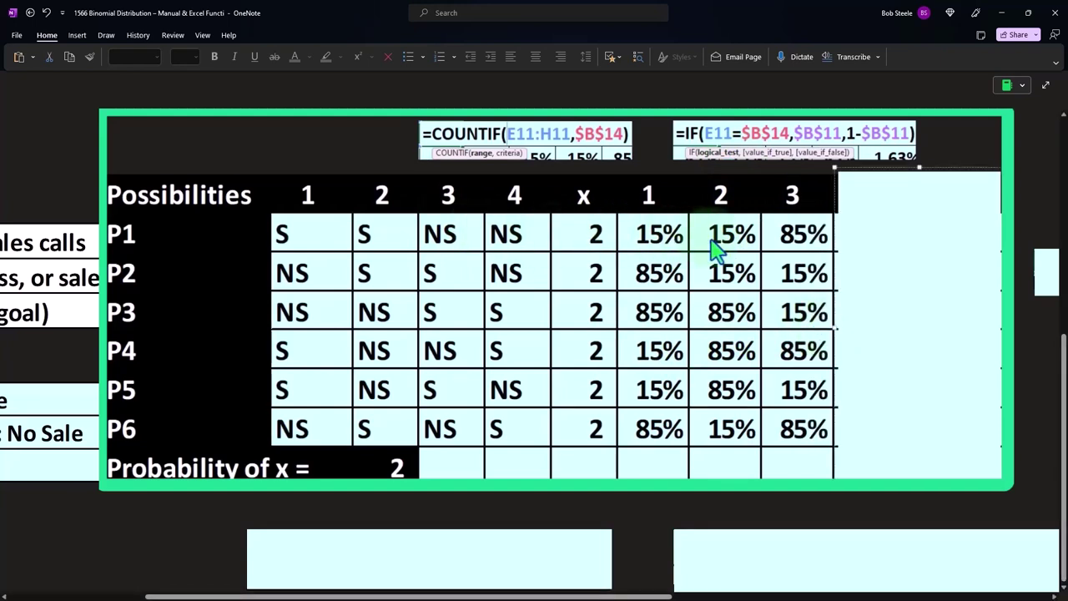
pyautogui.moveTo(838, 327); pyautogui.dragTo(907, 328)
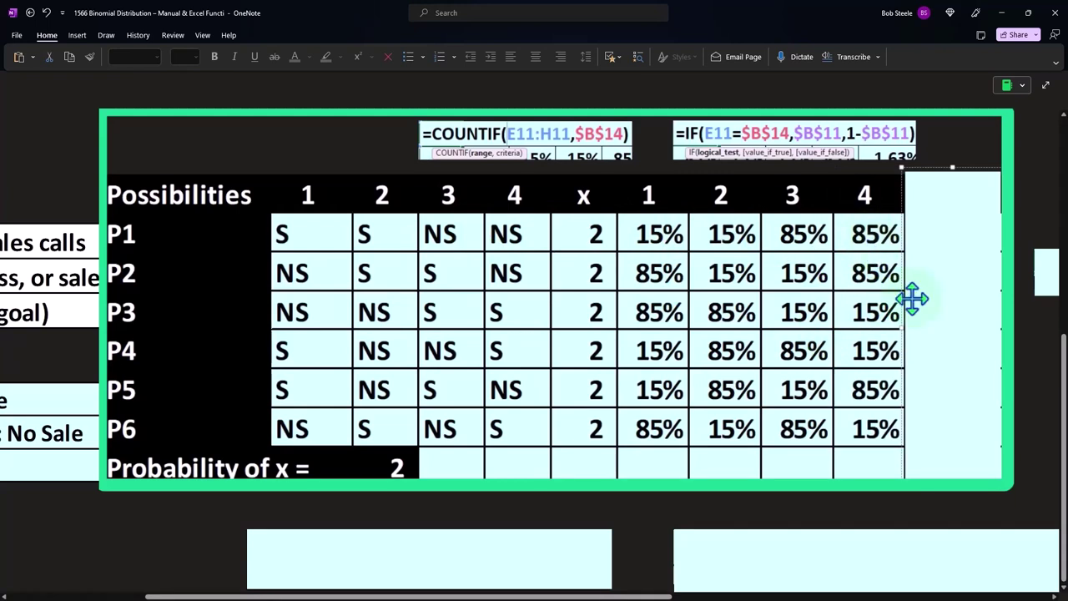
pyautogui.moveTo(905, 330); pyautogui.dragTo(942, 326)
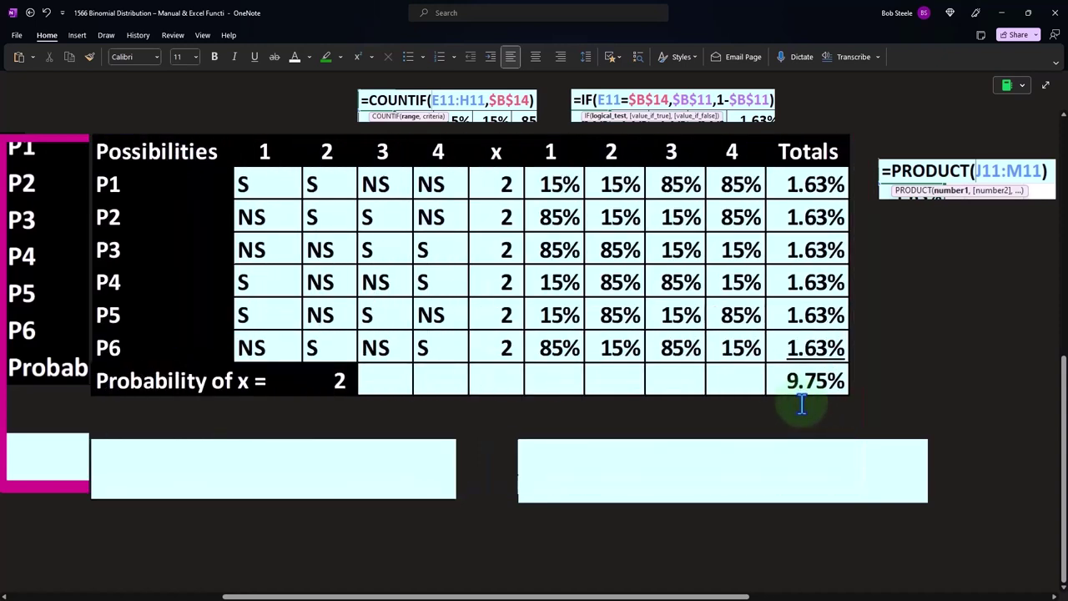
# Uncover the x=2 Totals: 1.63% per possibility and 9.75% overall, matching BINOM.DIST.RANGE(B10,B11,B12)
pyautogui.scroll(5, 801, 405)
pyautogui.scroll(2, 758, 375)
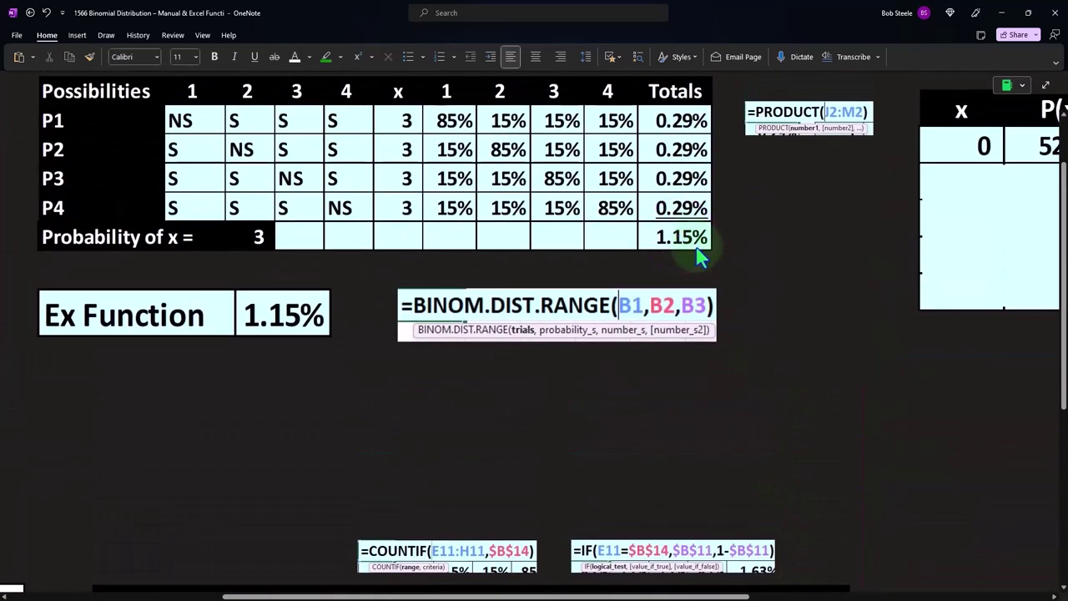
pyautogui.scroll(-5, 699, 257)
pyautogui.scroll(-1, 406, 365)
pyautogui.click(341, 389)
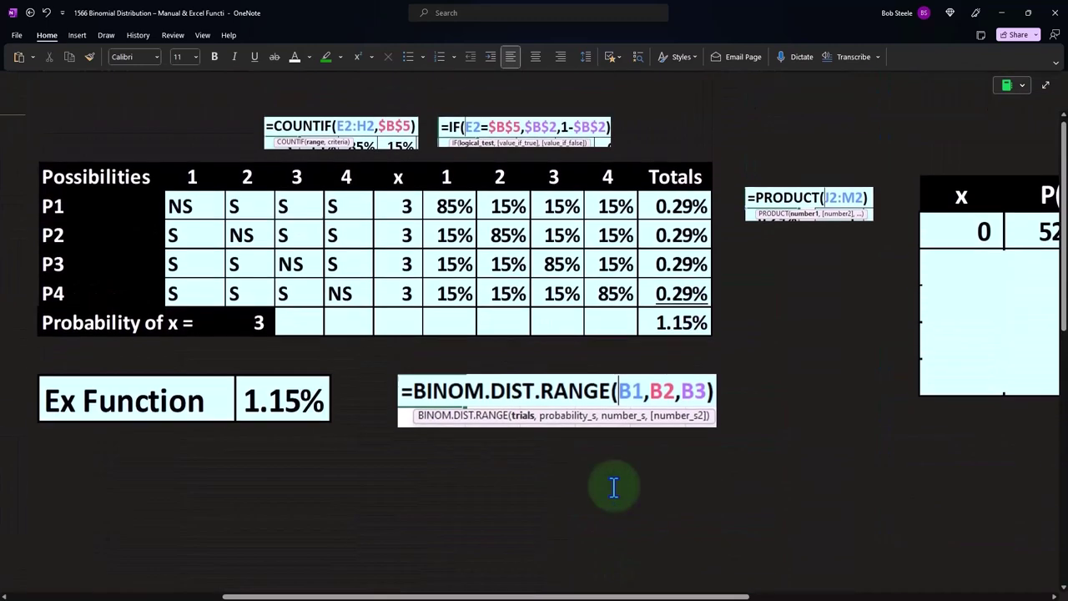
# Reveal the =BINOM.DIST.RANGE($B$1,$B$2,P2:P6) formula beside the x = 0–4 P(x) table
pyautogui.moveTo(632, 596); pyautogui.dragTo(906, 596)
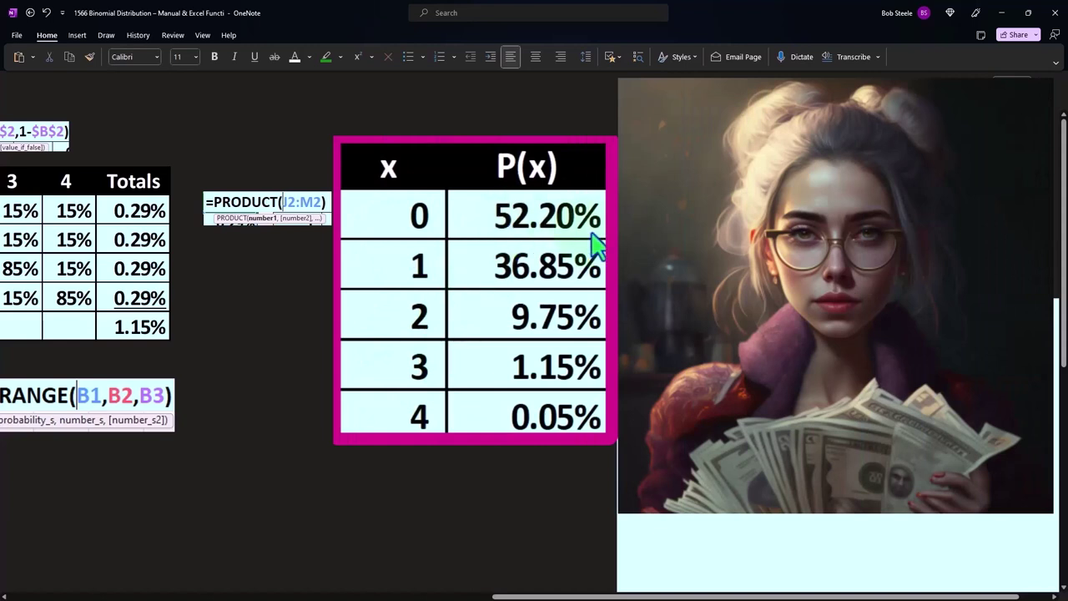
pyautogui.click(626, 236)
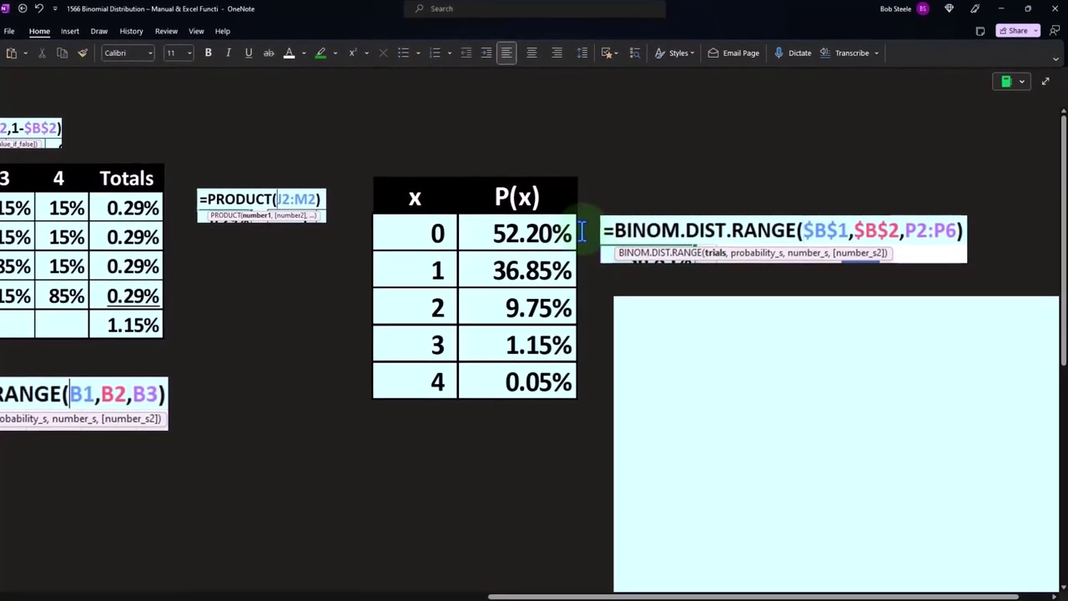
# Uncover the P(x) column chart for 0–4 sales, peaking at 52.20% for zero sales
pyautogui.moveTo(686, 597); pyautogui.dragTo(718, 596)
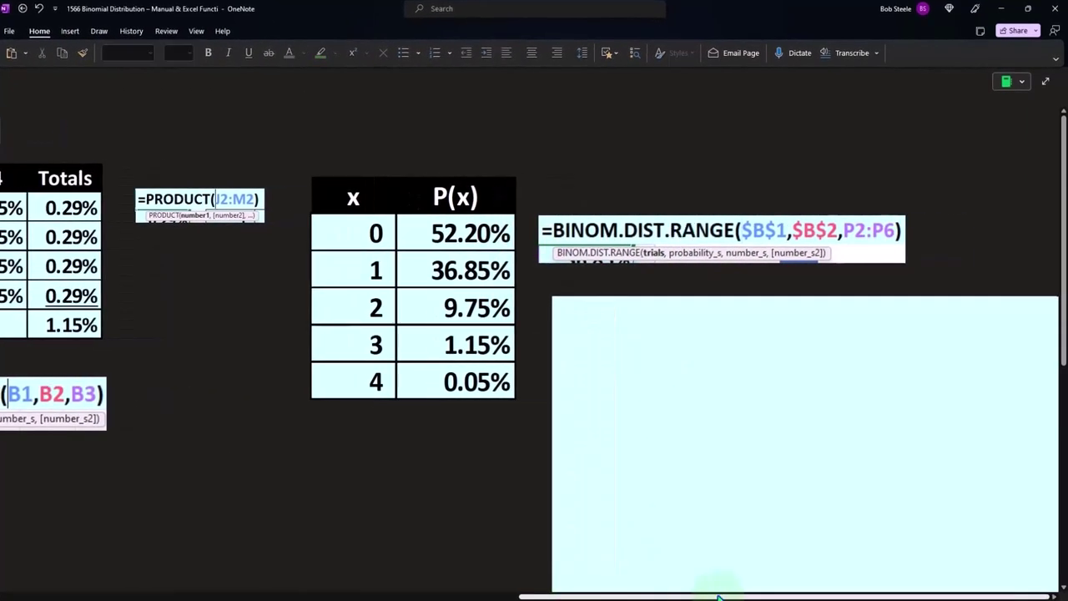
pyautogui.click(746, 443)
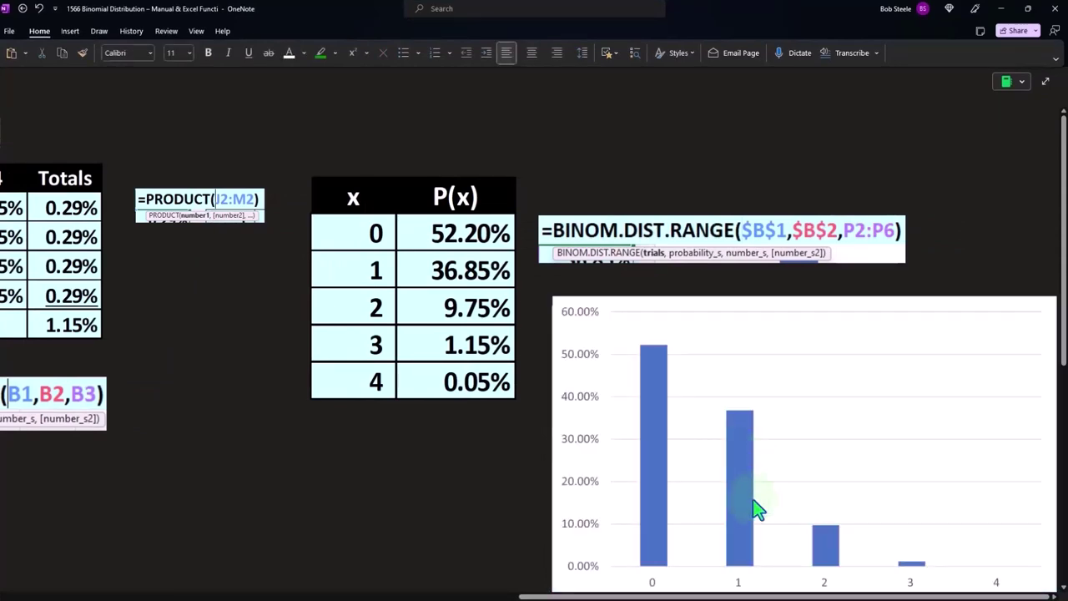
pyautogui.scroll(-5, 807, 467)
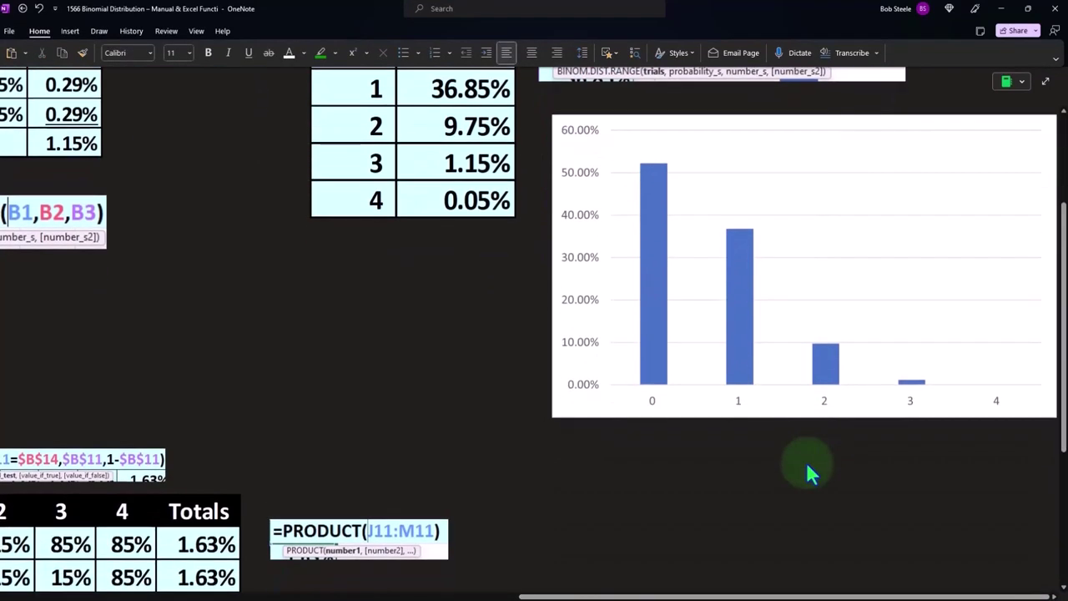
pyautogui.scroll(-1, 807, 466)
pyautogui.scroll(6, 808, 464)
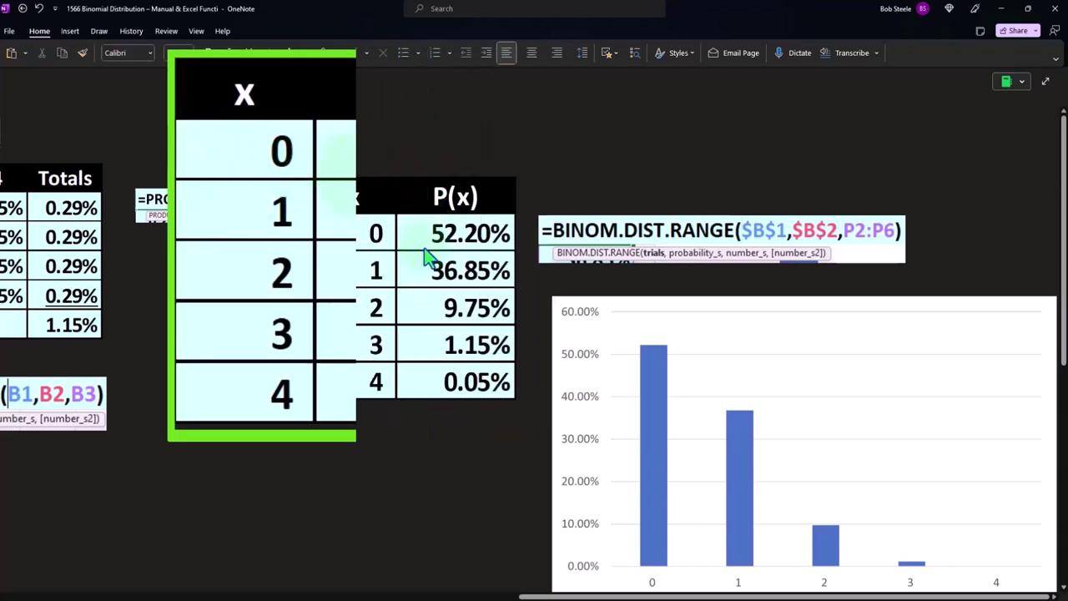
pyautogui.moveTo(604, 596); pyautogui.dragTo(83, 594)
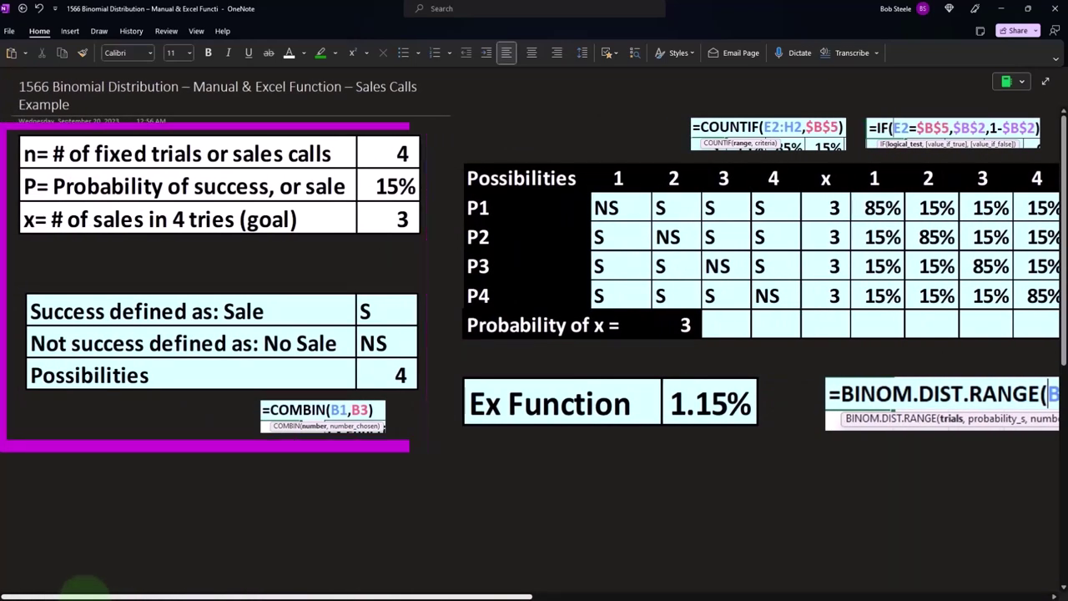
pyautogui.moveTo(84, 596); pyautogui.dragTo(611, 595)
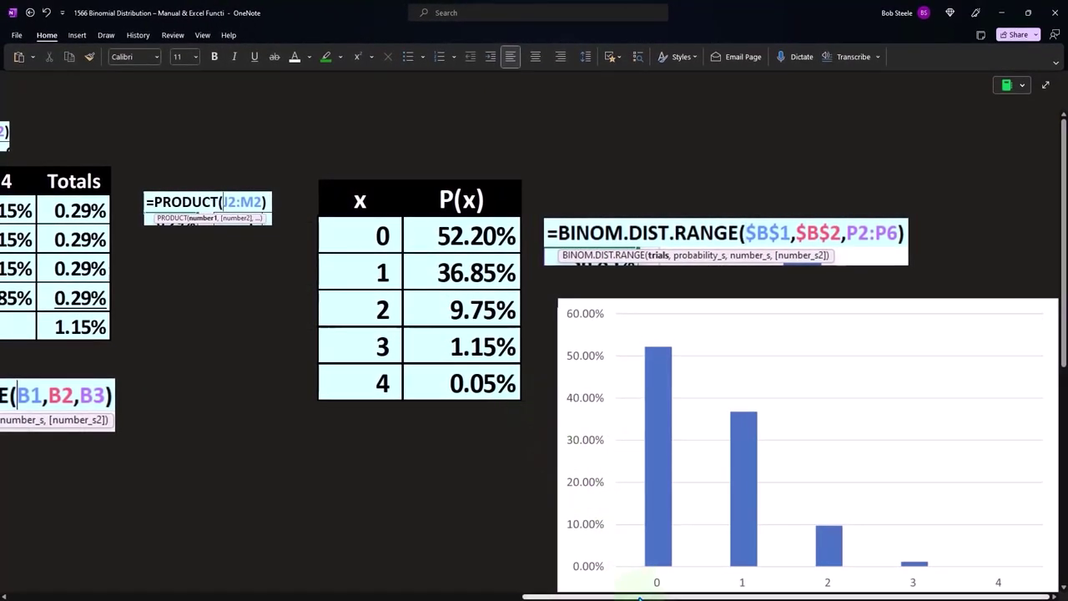
pyautogui.moveTo(639, 599); pyautogui.dragTo(273, 599)
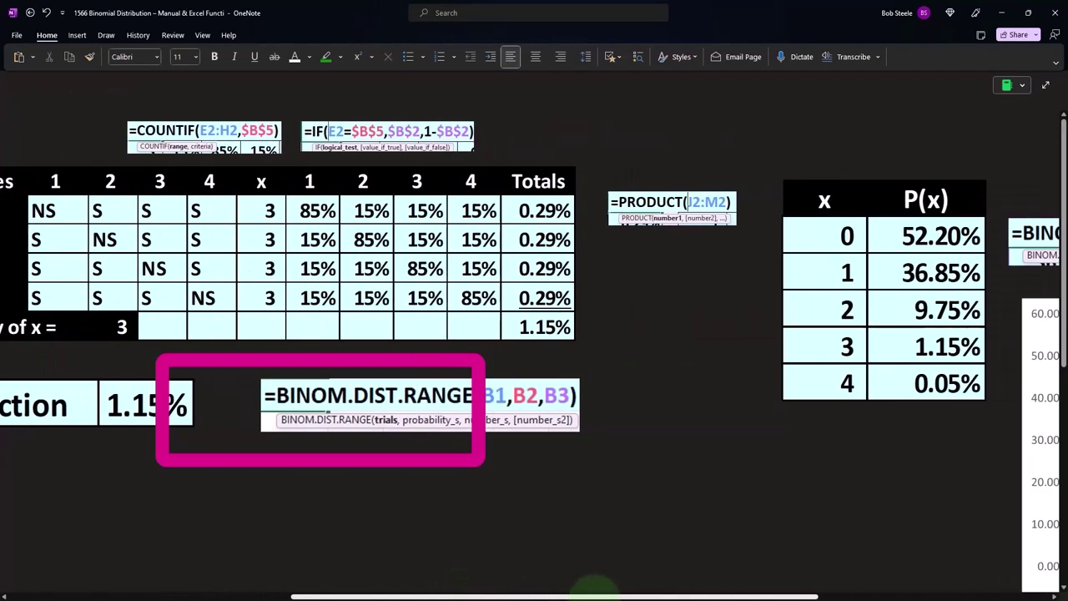
pyautogui.moveTo(455, 597)
pyautogui.mouseDown()
pyautogui.moveTo(697, 597)
pyautogui.moveTo(308, 598)
pyautogui.mouseUp()
pyautogui.scroll(-5, 334, 573)
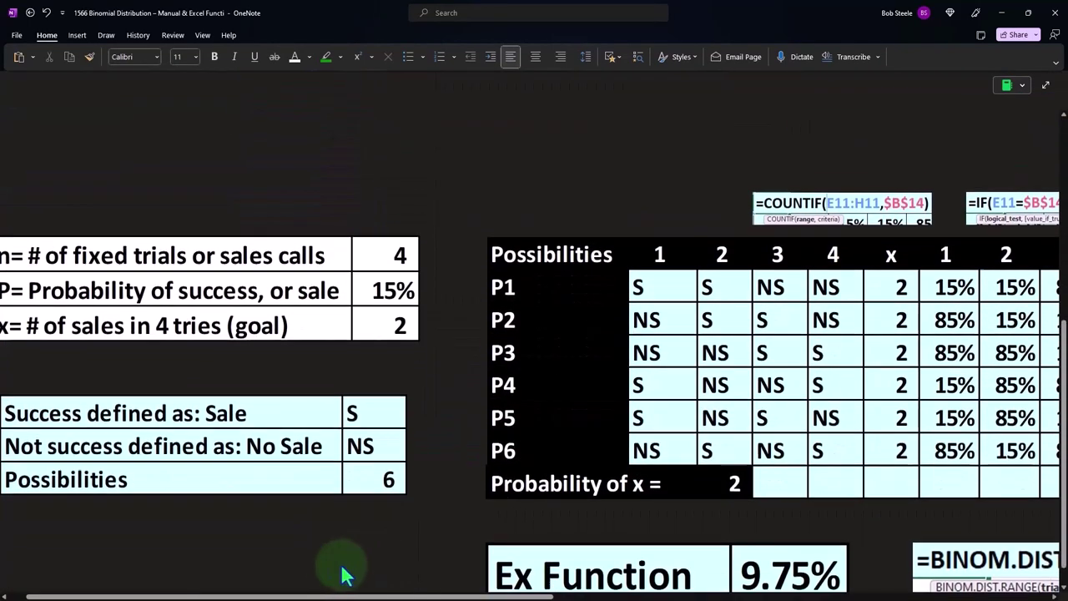
pyautogui.moveTo(551, 597); pyautogui.dragTo(699, 597)
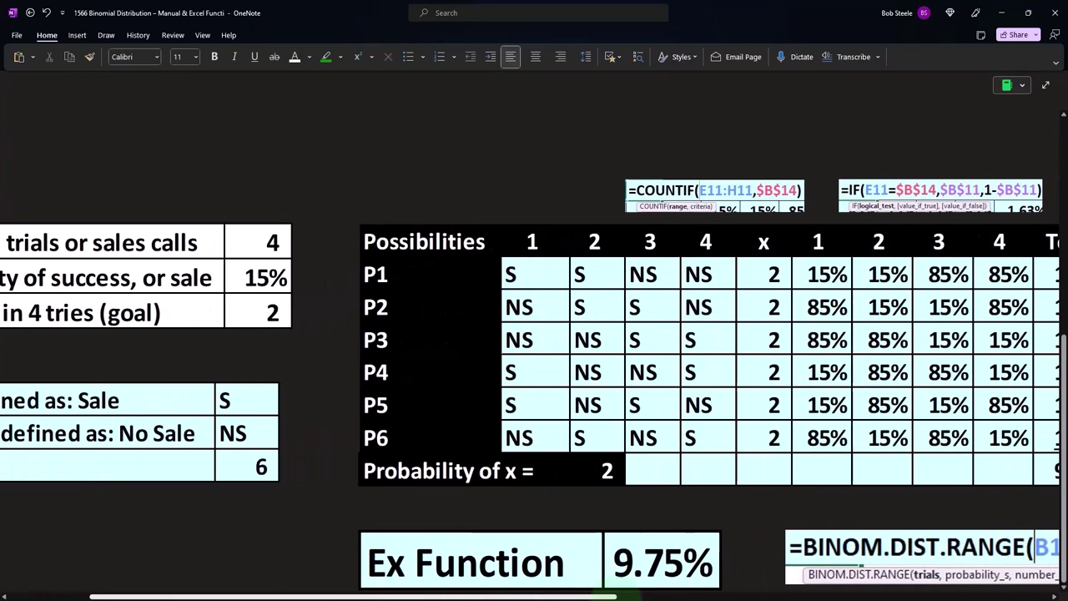
pyautogui.scroll(5, 878, 493)
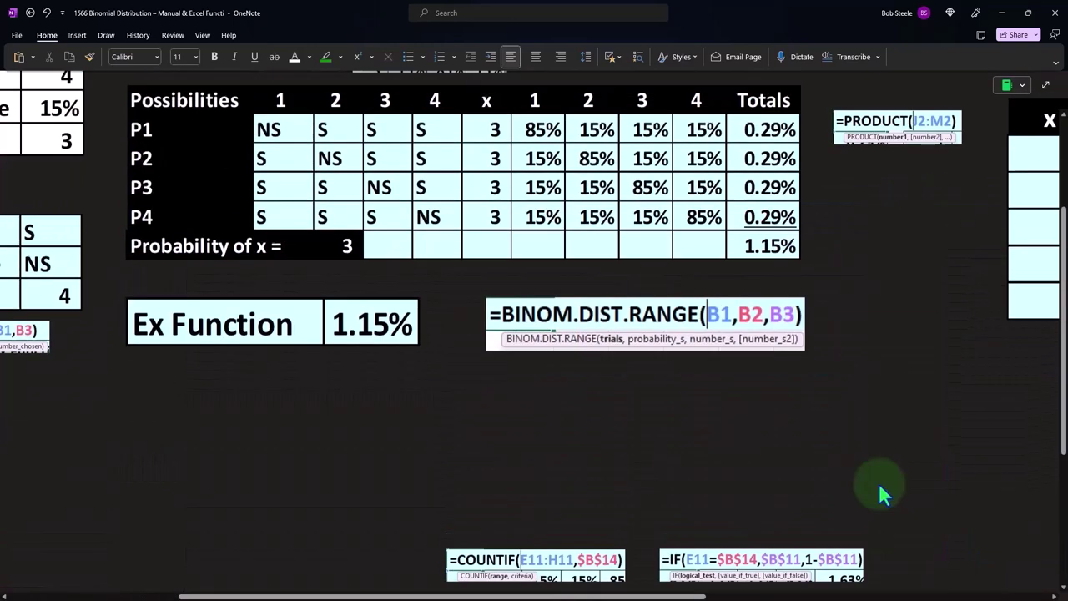
pyautogui.moveTo(692, 597); pyautogui.dragTo(925, 597)
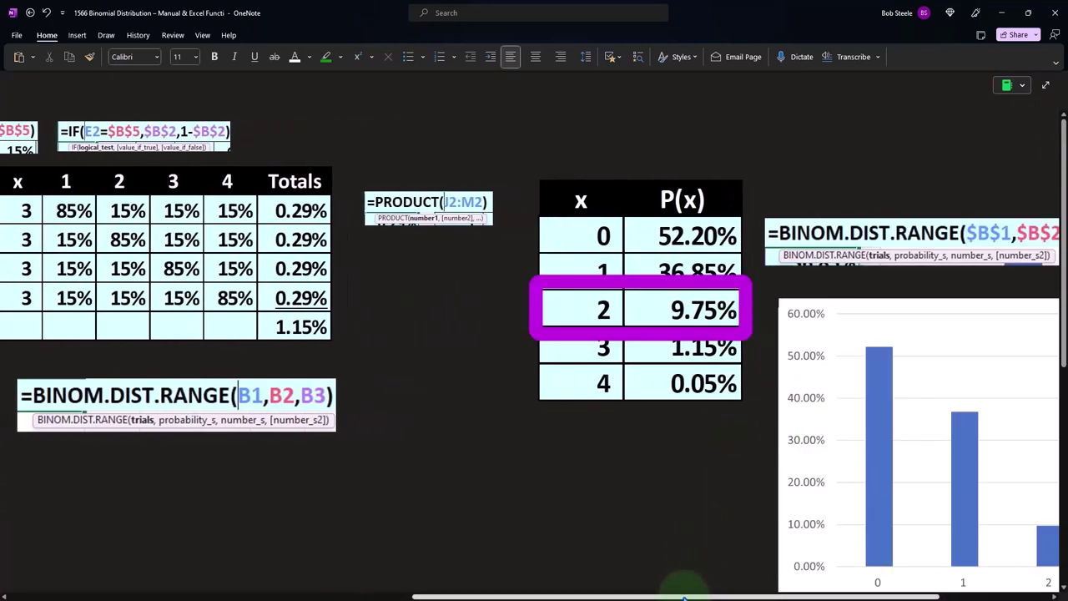
pyautogui.moveTo(684, 596); pyautogui.dragTo(793, 596)
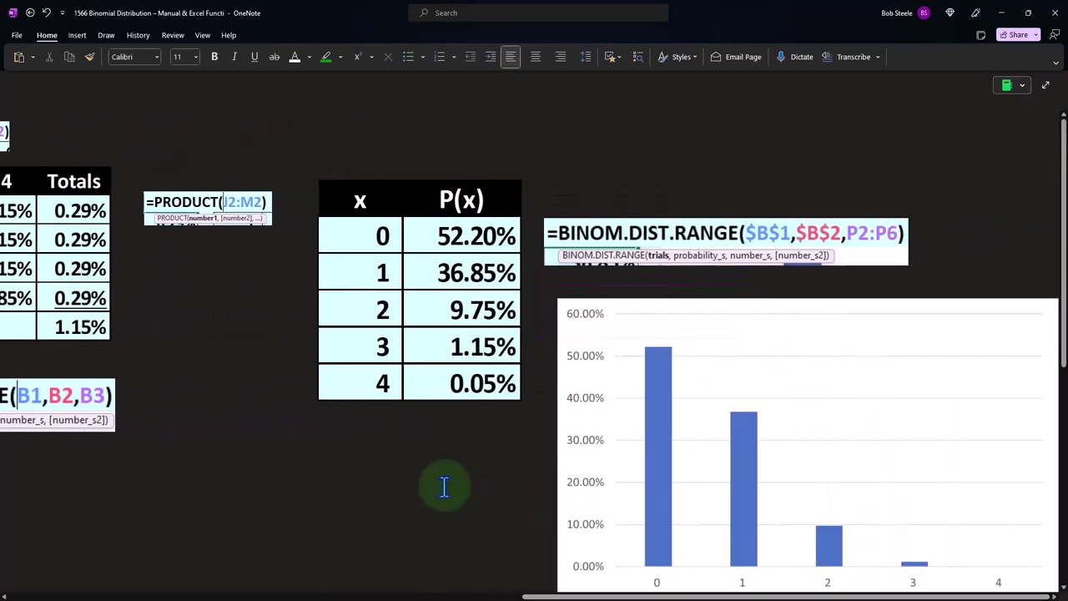